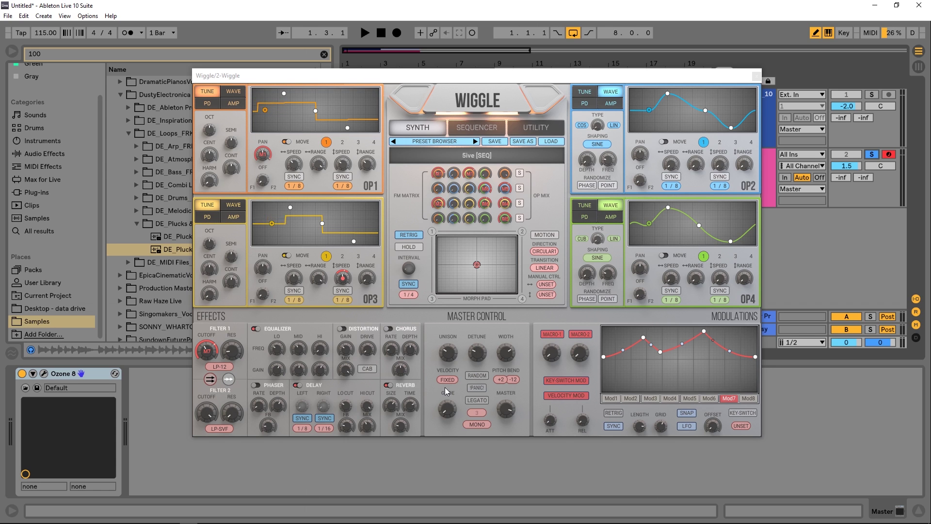
# Step: Play the Sive [SEQ] patch briefly, then stop it
pyautogui.press('space')
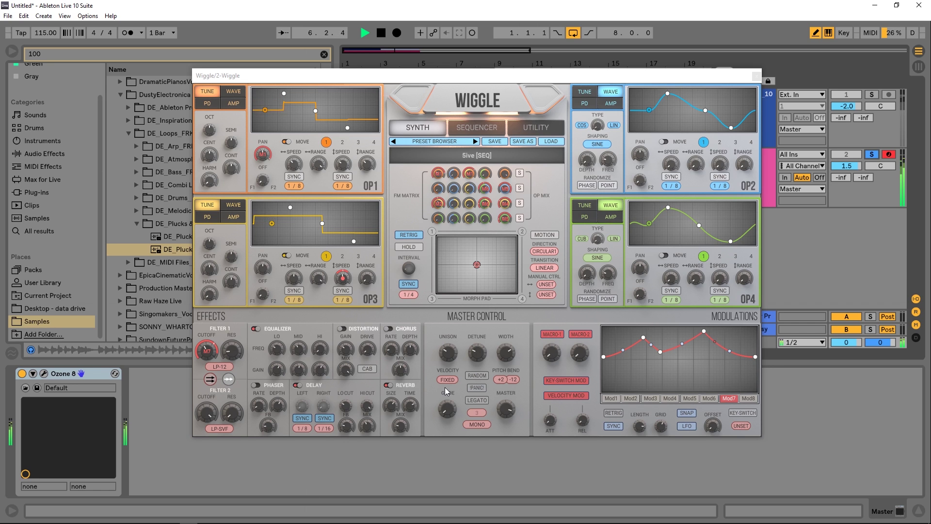
pyautogui.press('space')
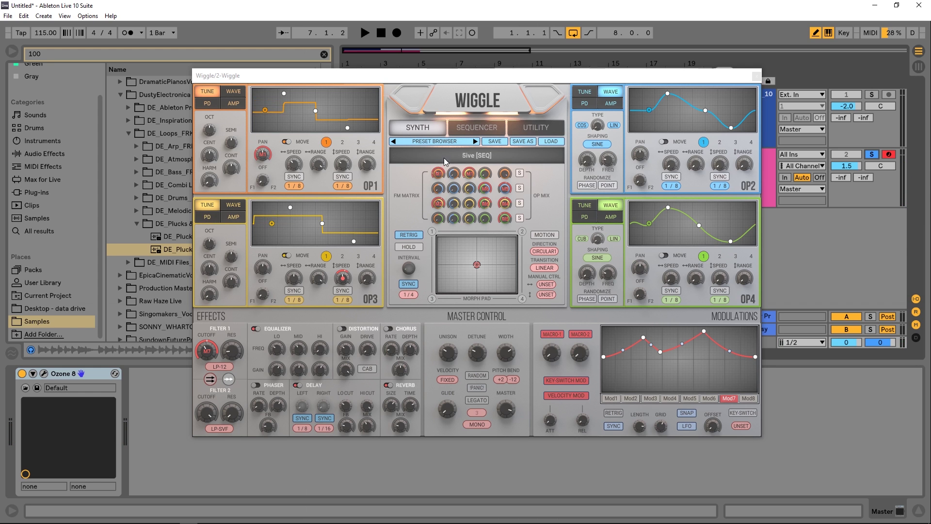
# Step: Open the step sequencer, compare the velocity and length views, and audition the sequence
pyautogui.click(465, 130)
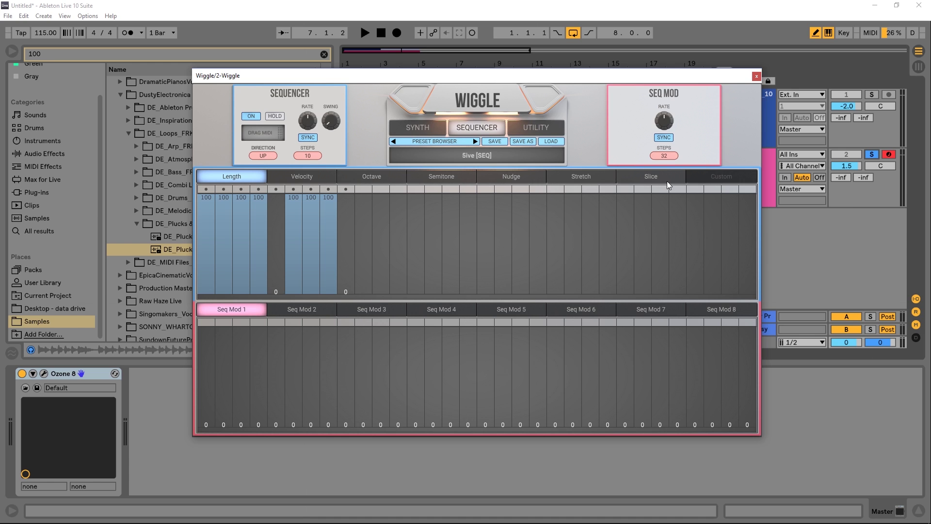
pyautogui.click(298, 176)
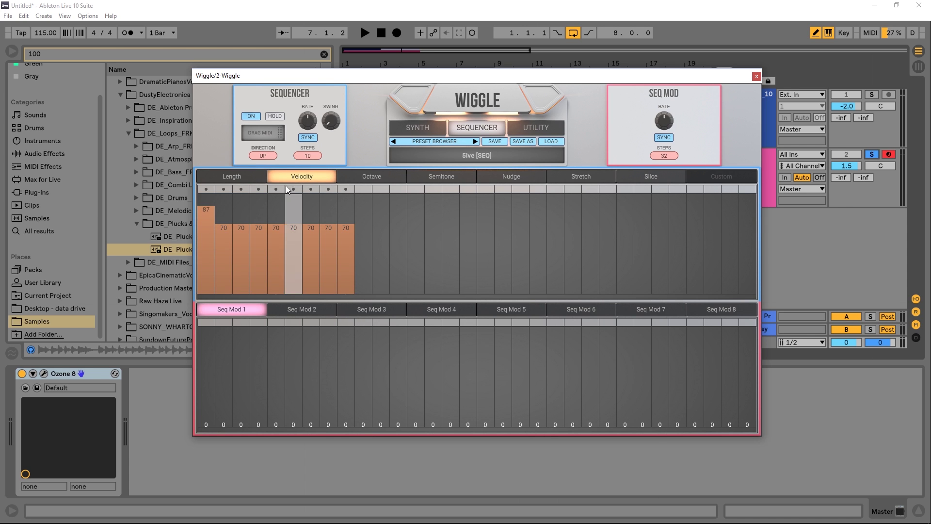
pyautogui.click(238, 177)
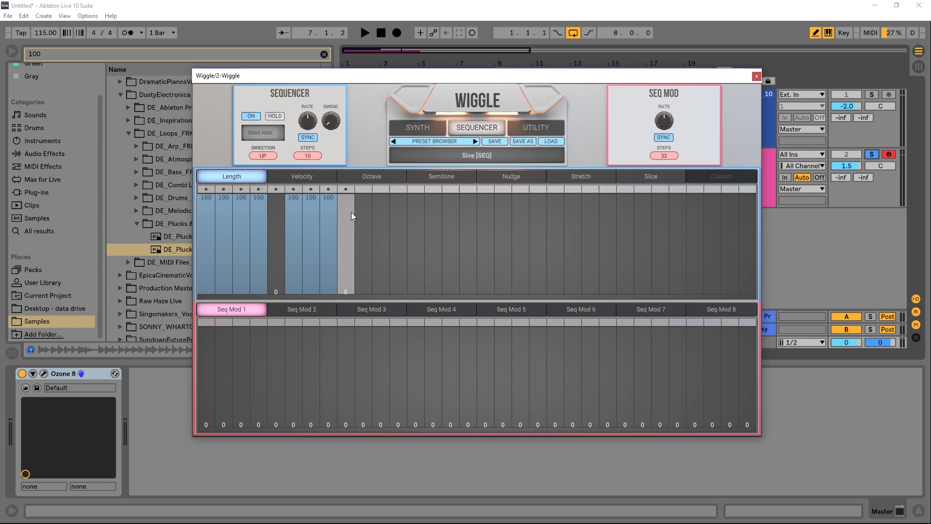
pyautogui.press('space')
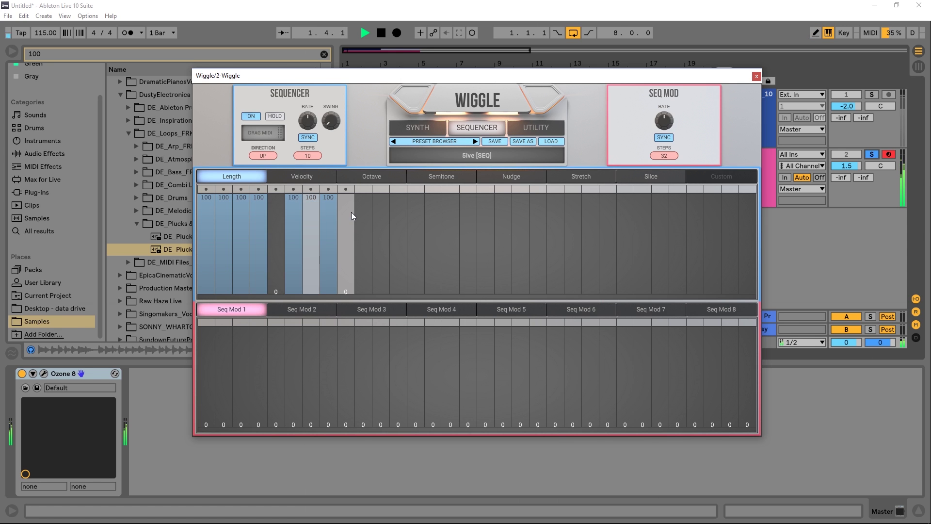
pyautogui.press('space')
# Step: Toggle step 10 on and back off, then return to the velocity view
pyautogui.click(367, 190)
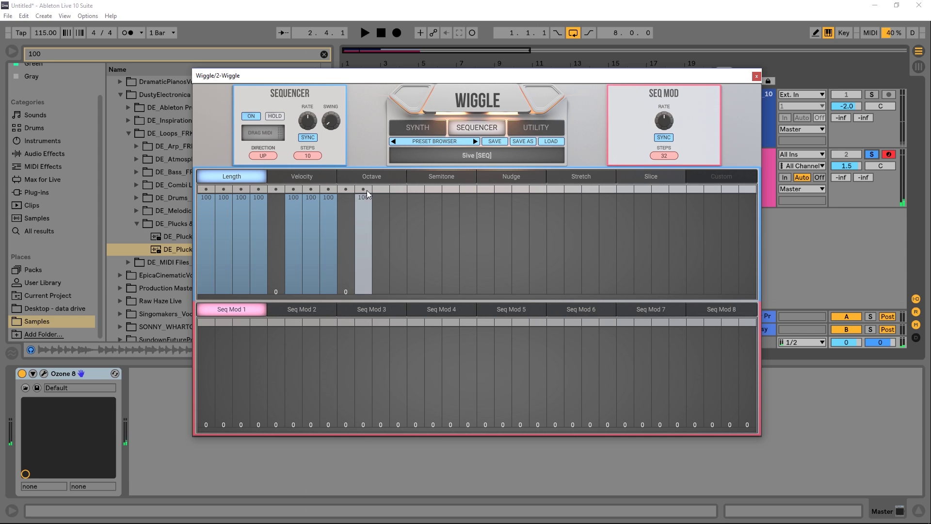
pyautogui.click(363, 190)
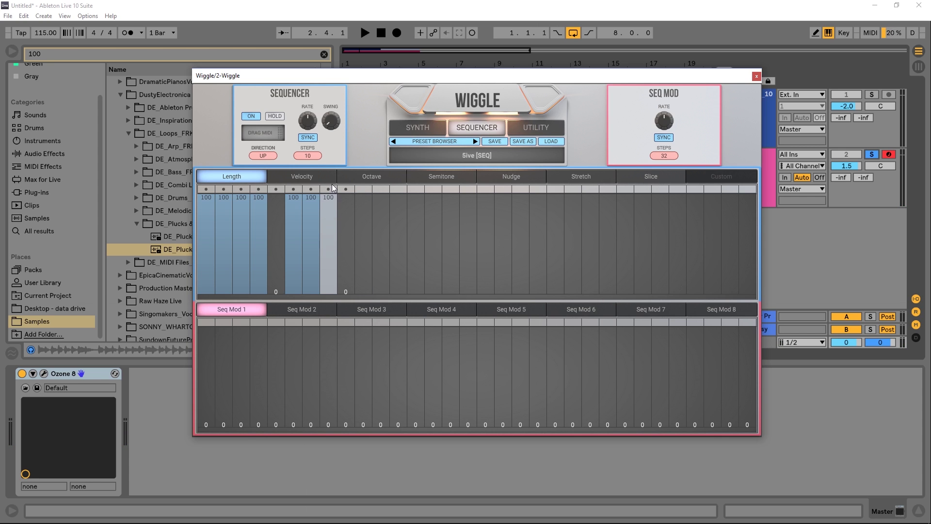
pyautogui.click(287, 174)
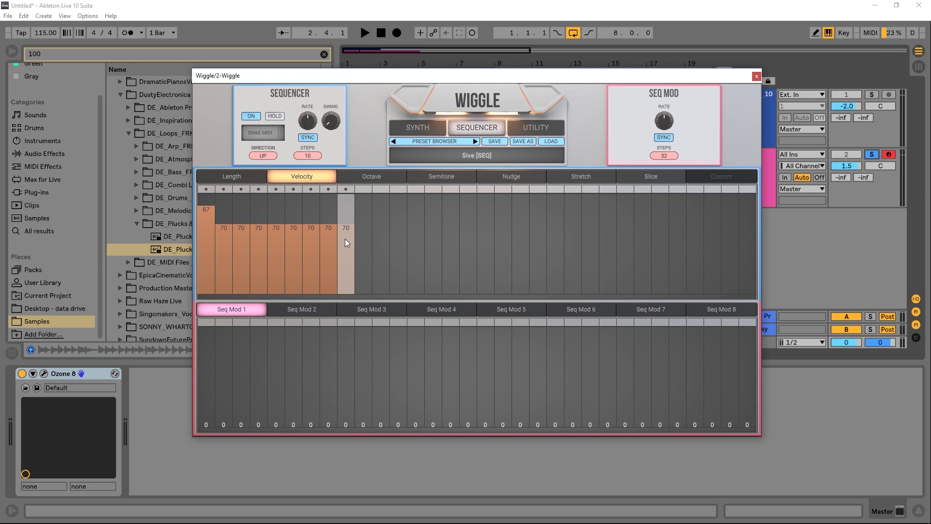
# Step: Show each step's octave and semitone values and audition the sequence
pyautogui.click(367, 177)
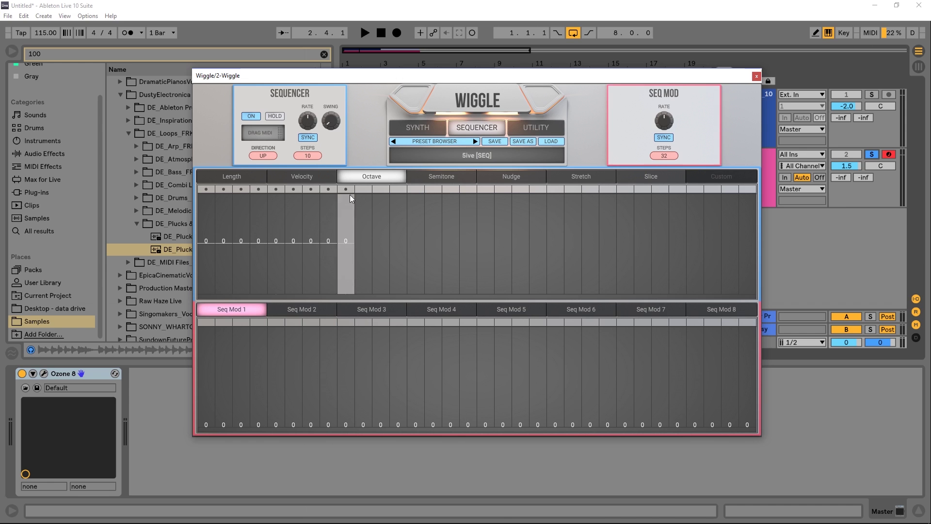
pyautogui.click(442, 176)
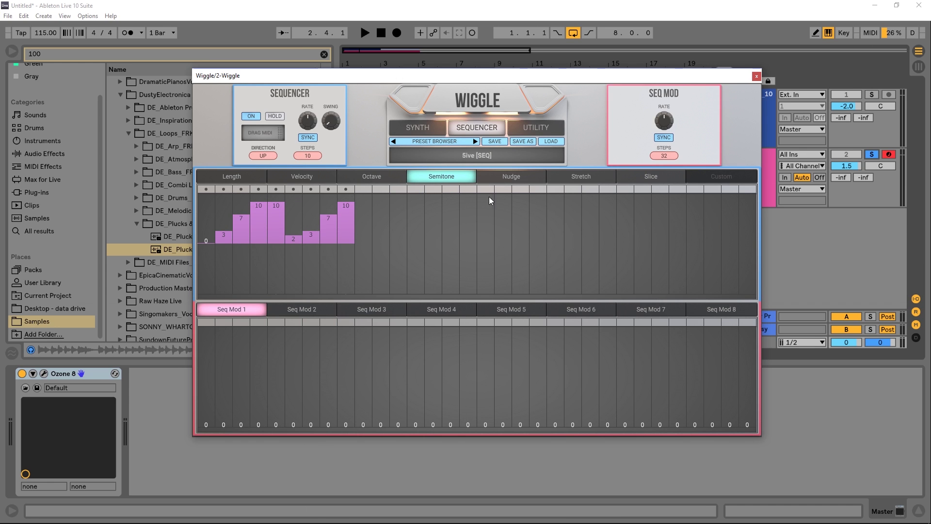
pyautogui.press('space')
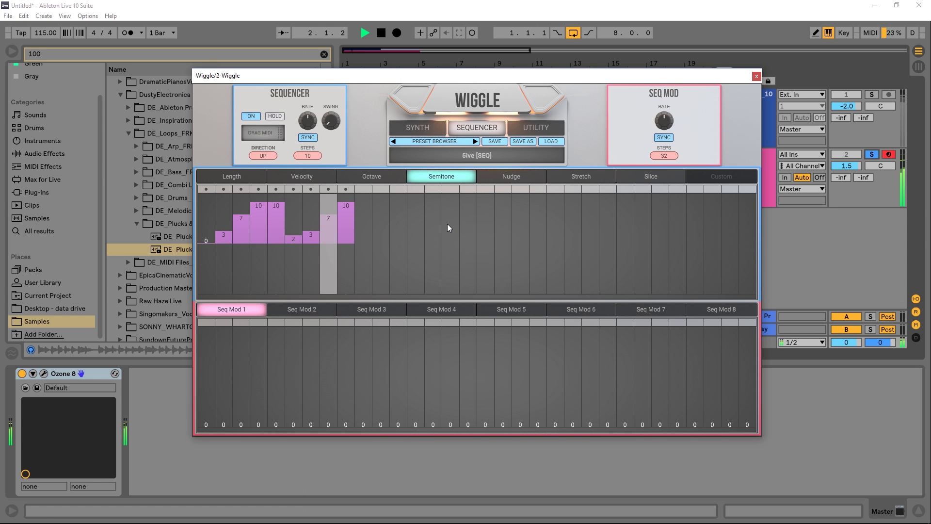
pyautogui.press('space')
# Step: Check the nudge, stretch and slice values, then return to the Synth page
pyautogui.click(512, 176)
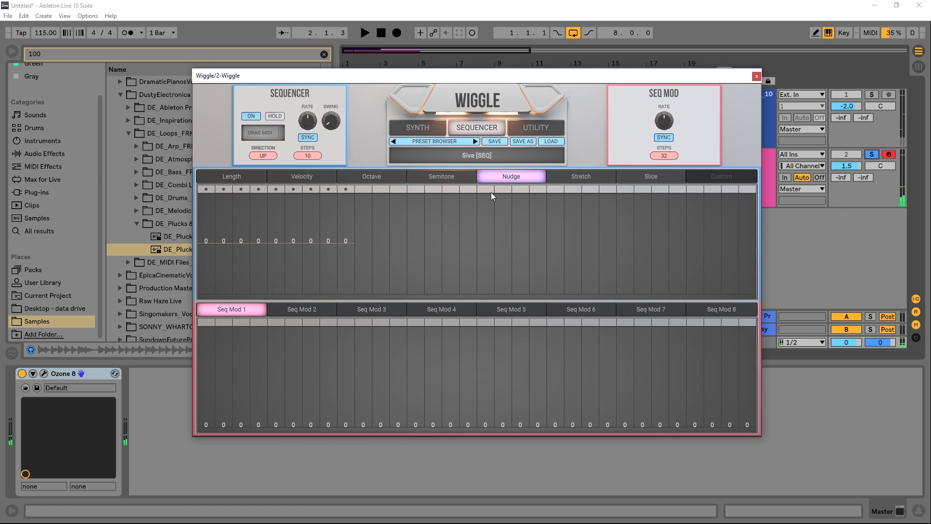
pyautogui.click(583, 178)
pyautogui.click(620, 175)
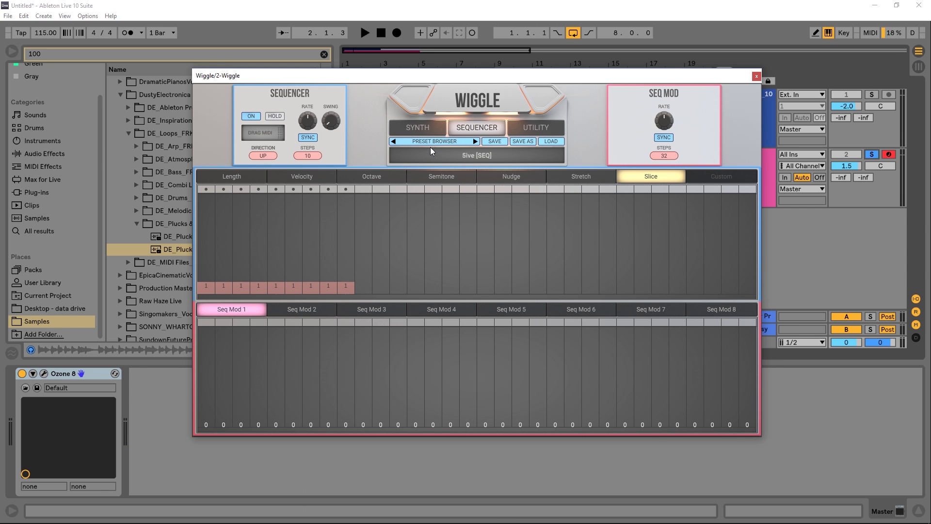
pyautogui.click(418, 127)
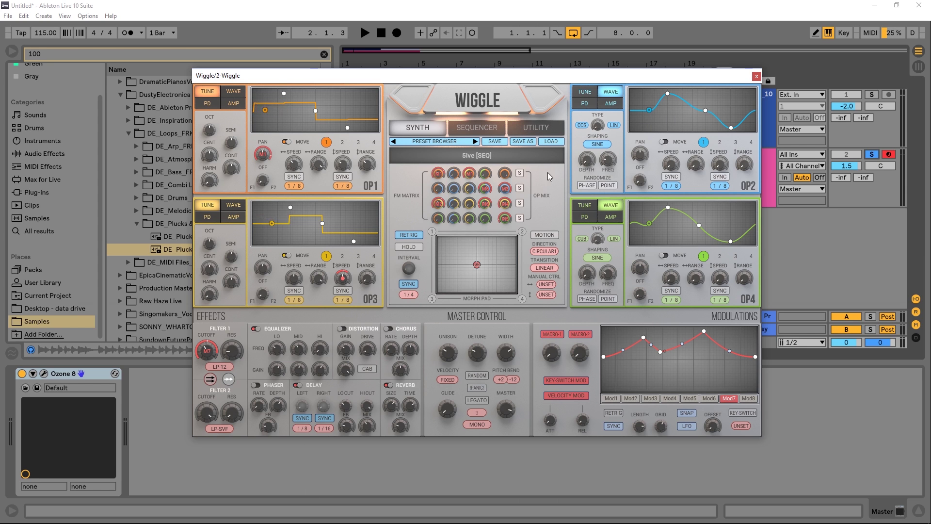
pyautogui.moveTo(498, 193)
pyautogui.moveTo(504, 217)
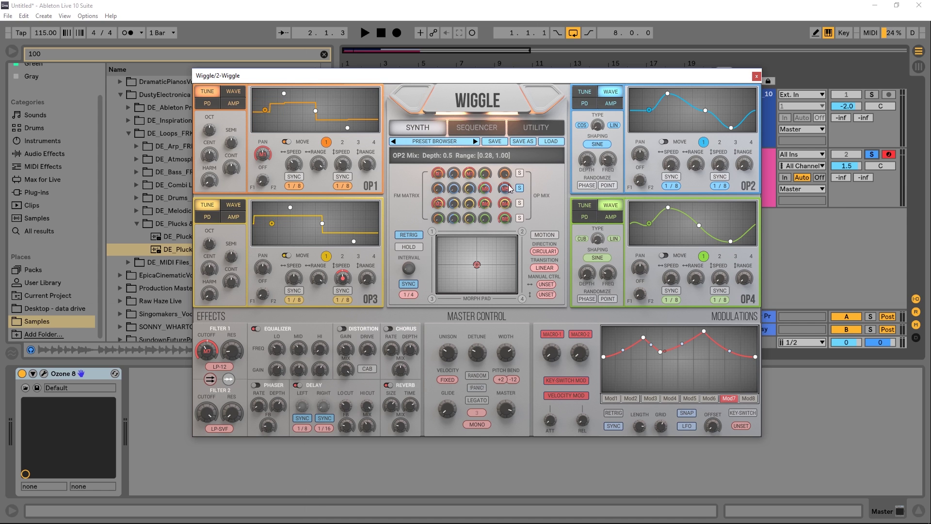
pyautogui.moveTo(511, 172)
pyautogui.press('space')
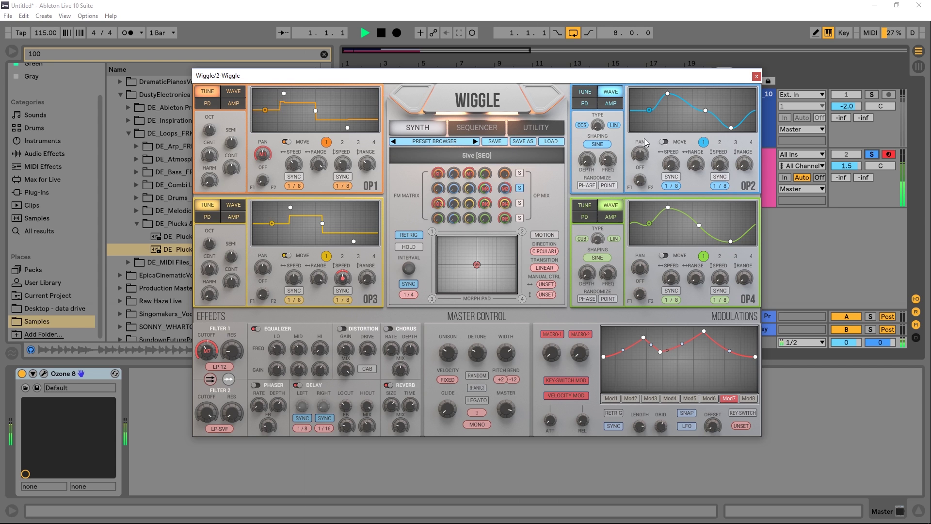
pyautogui.moveTo(640, 152)
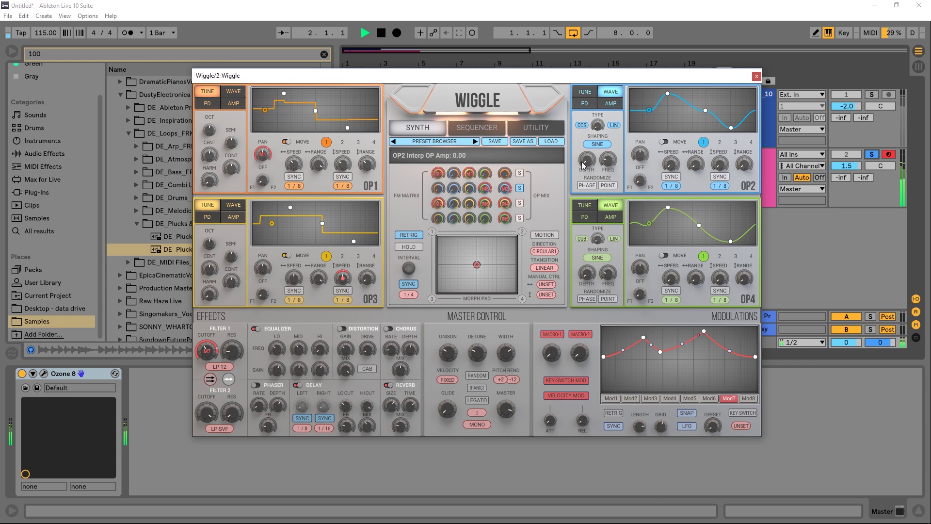
pyautogui.press('space')
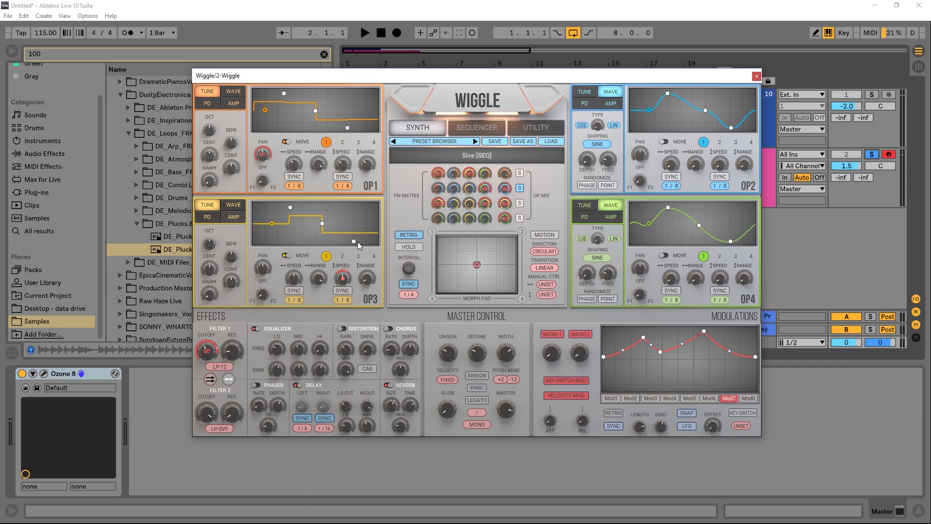
pyautogui.moveTo(456, 173)
pyautogui.moveTo(438, 188)
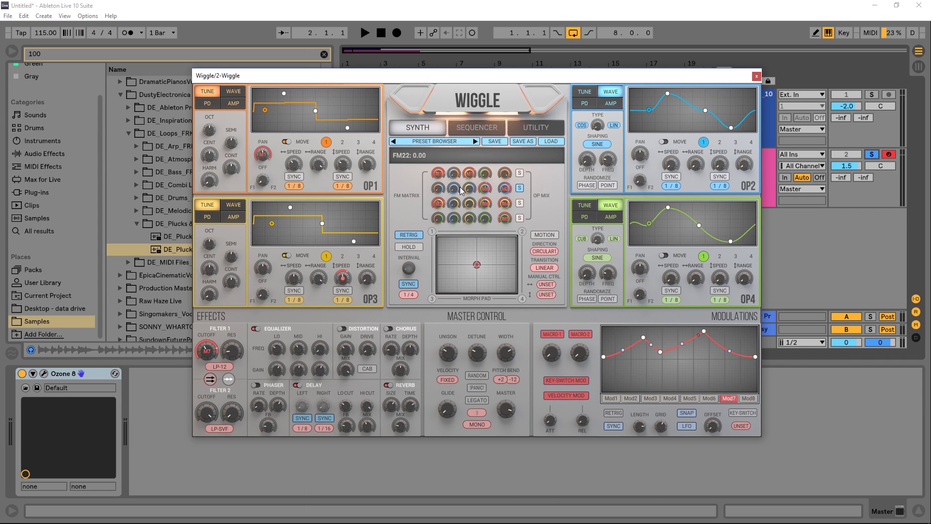
# Step: Enable OP2 wave point movement and raise point 2's vertical speed to 0.20
pyautogui.click(666, 141)
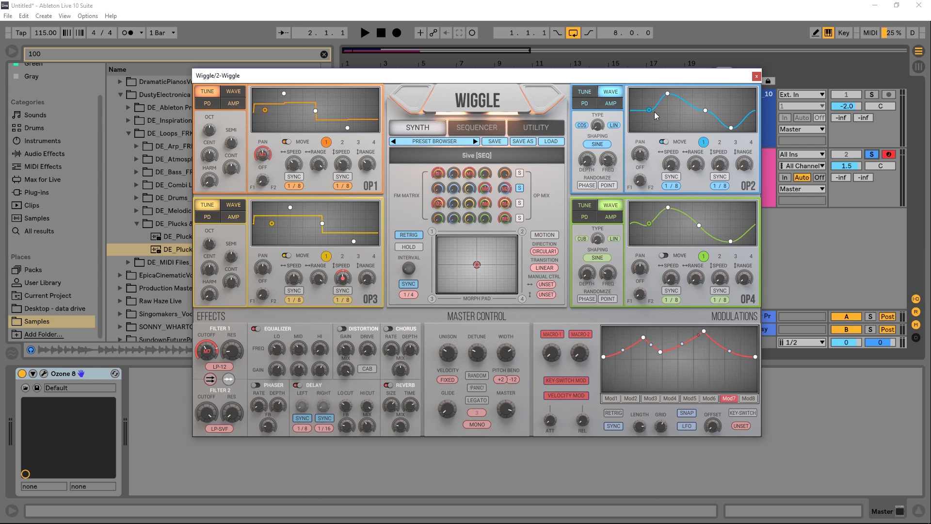
pyautogui.click(668, 94)
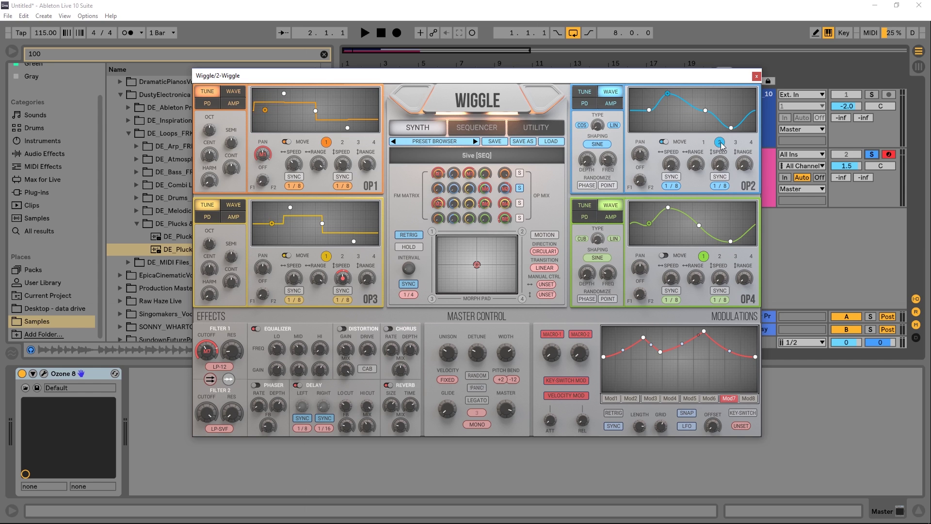
pyautogui.click(750, 142)
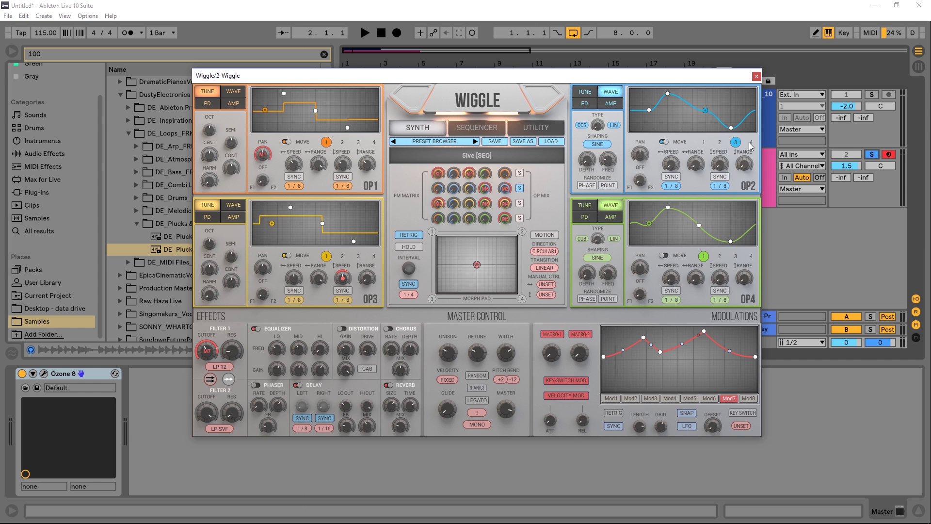
pyautogui.click(719, 143)
pyautogui.moveTo(696, 162)
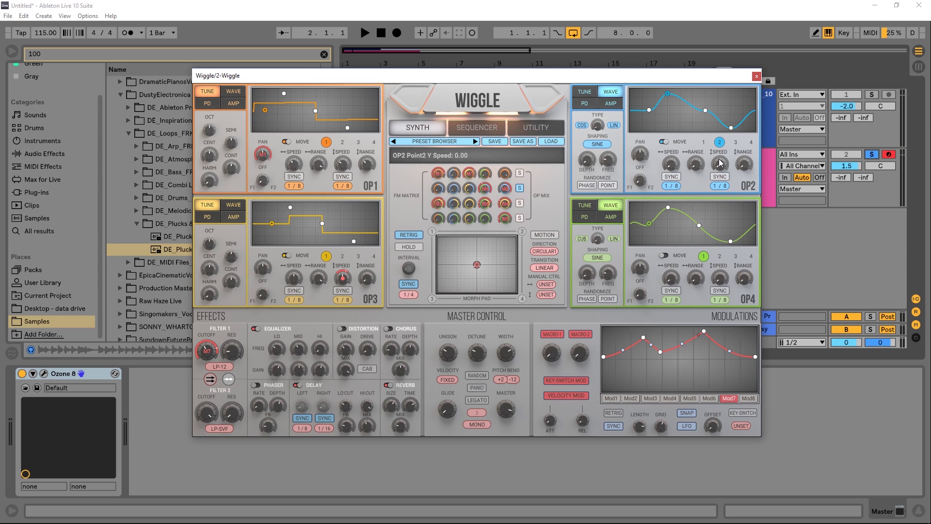
pyautogui.moveTo(720, 164); pyautogui.dragTo(721, 143)
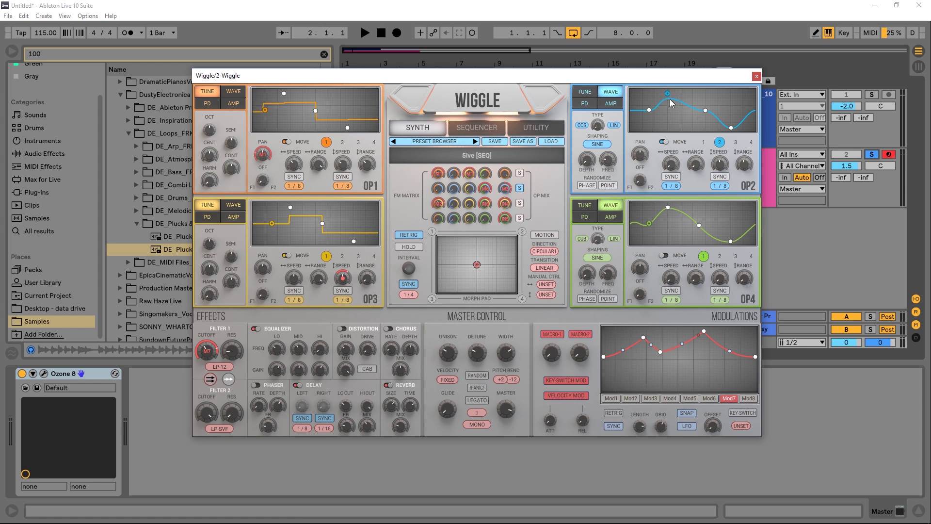
# Step: Audition the patch with OP2's point movement turned on
pyautogui.press('space')
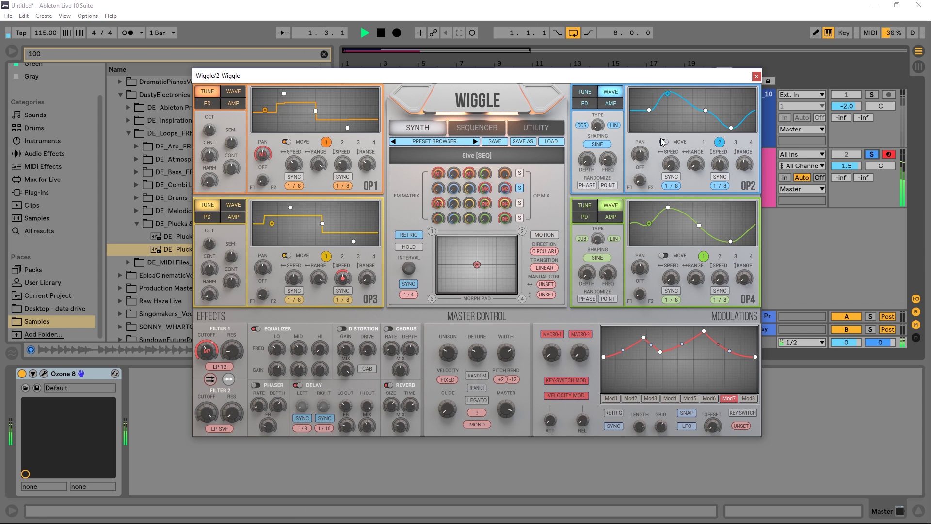
pyautogui.click(662, 141)
pyautogui.press('space')
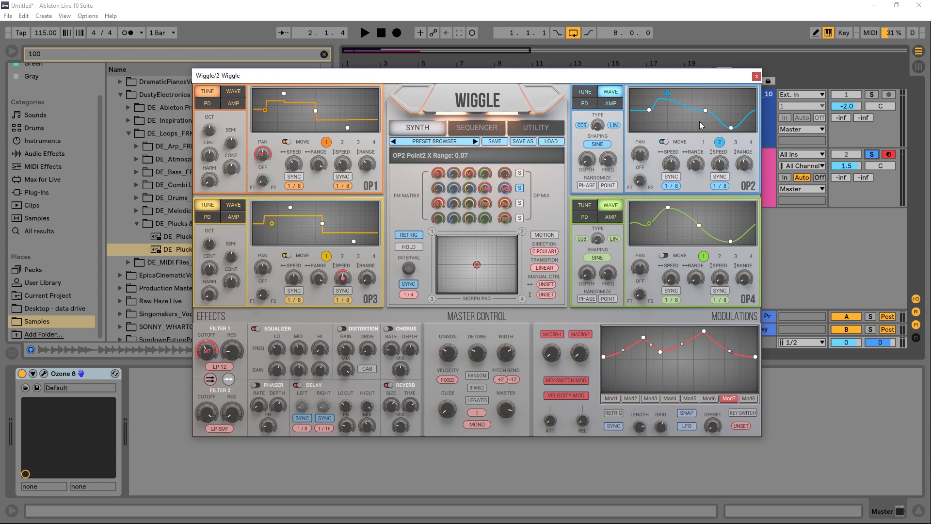
pyautogui.press('space')
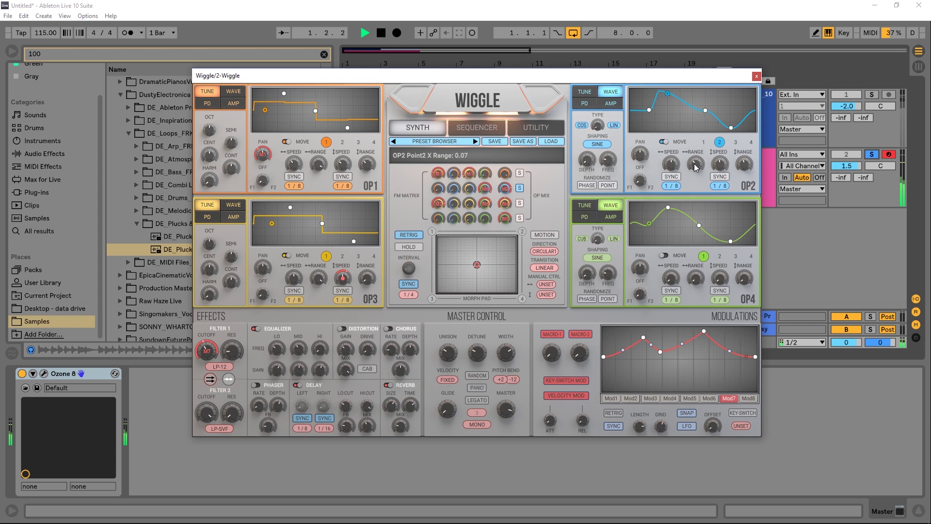
# Step: Give OP2 a Sine phase-distortion curve and audition the change
pyautogui.press('space')
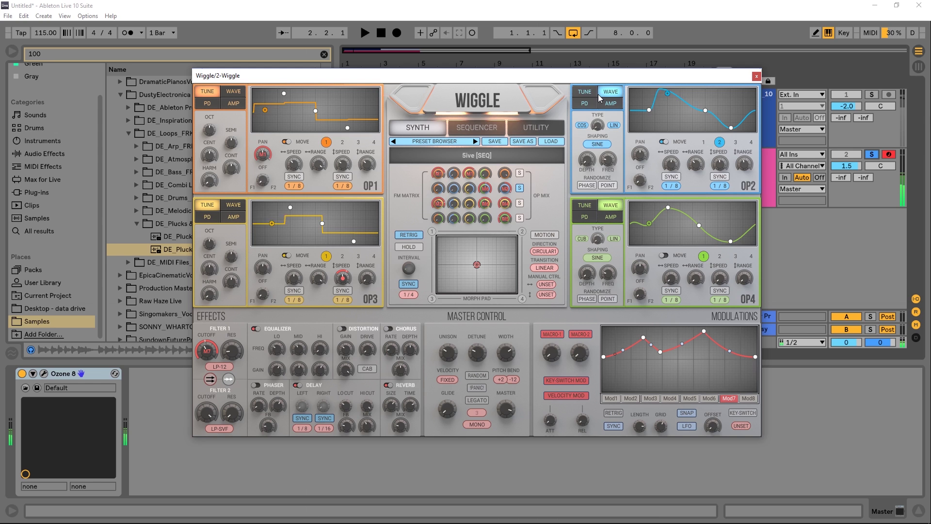
pyautogui.click(584, 92)
pyautogui.click(585, 104)
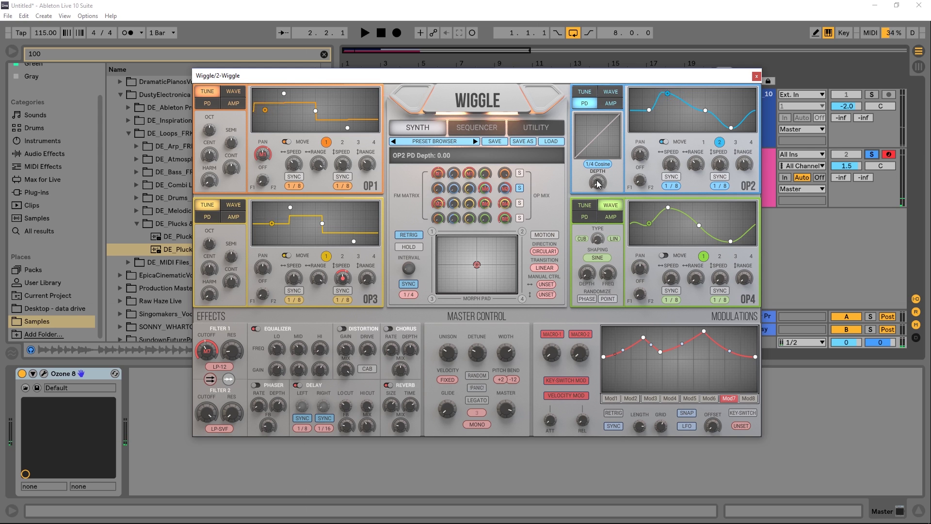
pyautogui.scroll(2, 598, 183)
pyautogui.press('space')
pyautogui.click(598, 164)
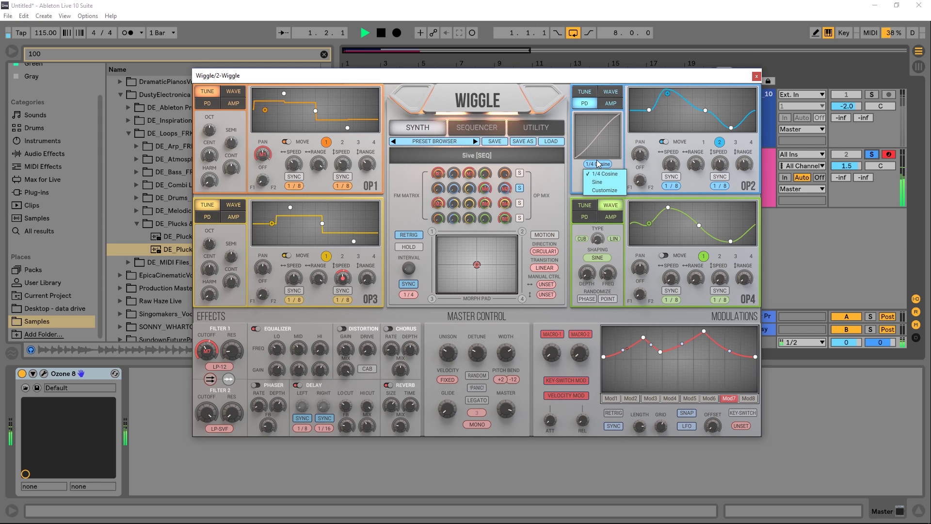
pyautogui.click(604, 184)
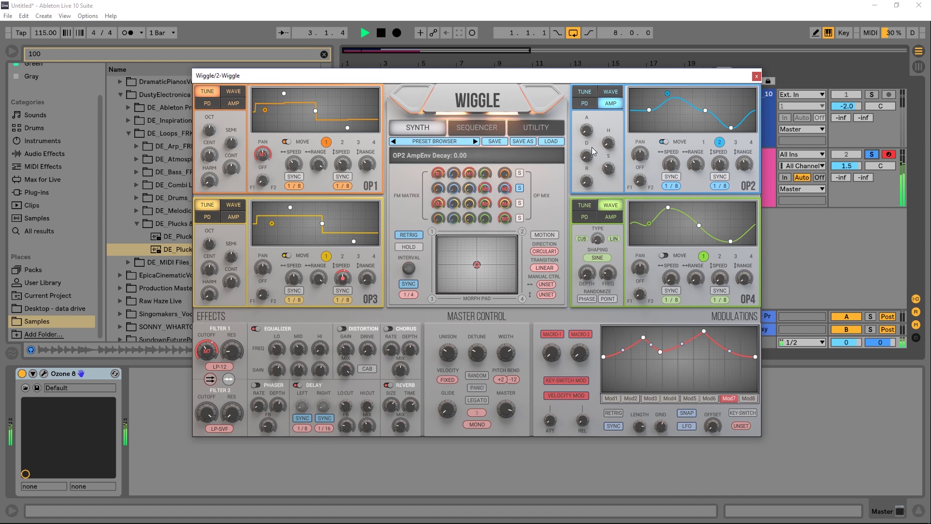
pyautogui.press('space')
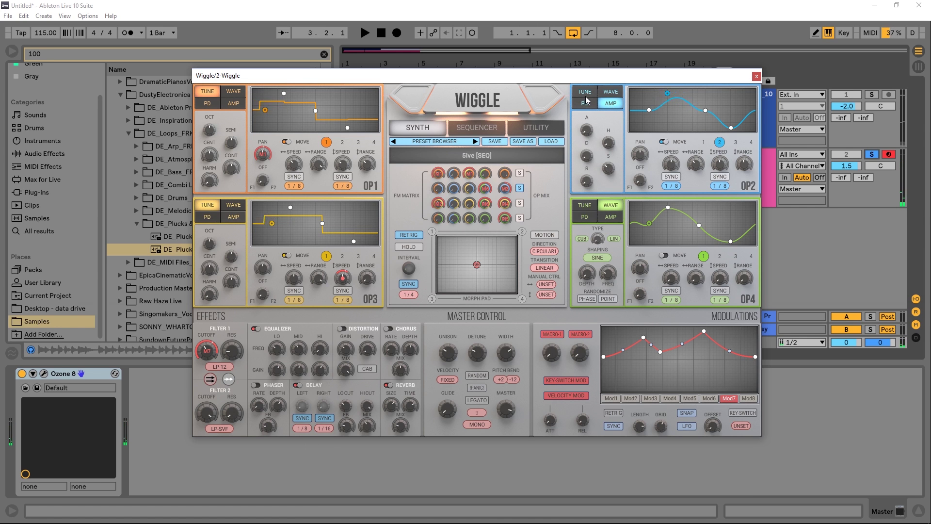
# Step: Morph OP2's wave type into a jagged waveform with TRIANGLE shaping
pyautogui.click(610, 91)
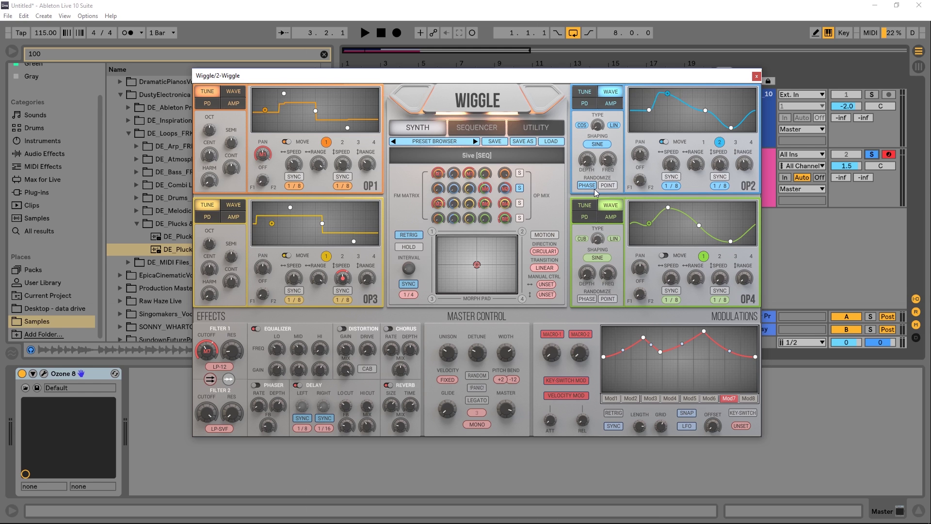
pyautogui.press('space')
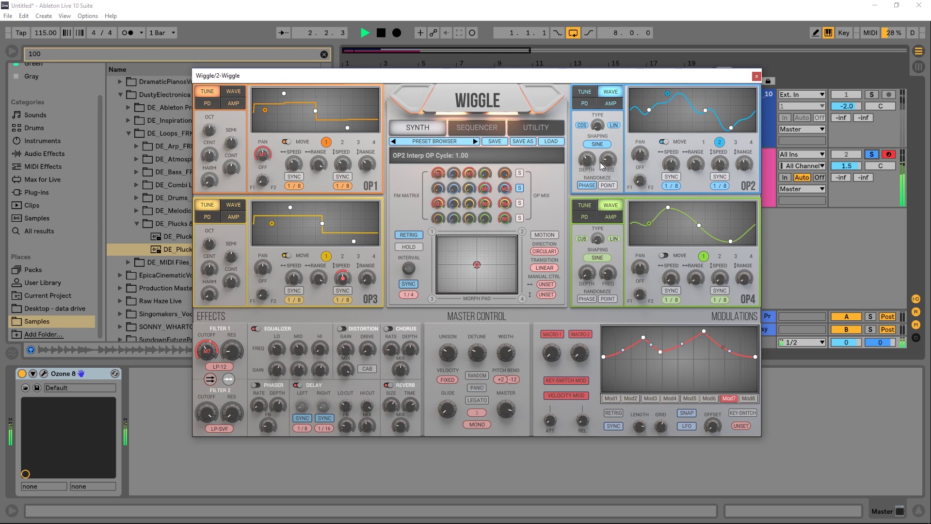
pyautogui.moveTo(598, 127); pyautogui.dragTo(605, 127)
pyautogui.click(597, 144)
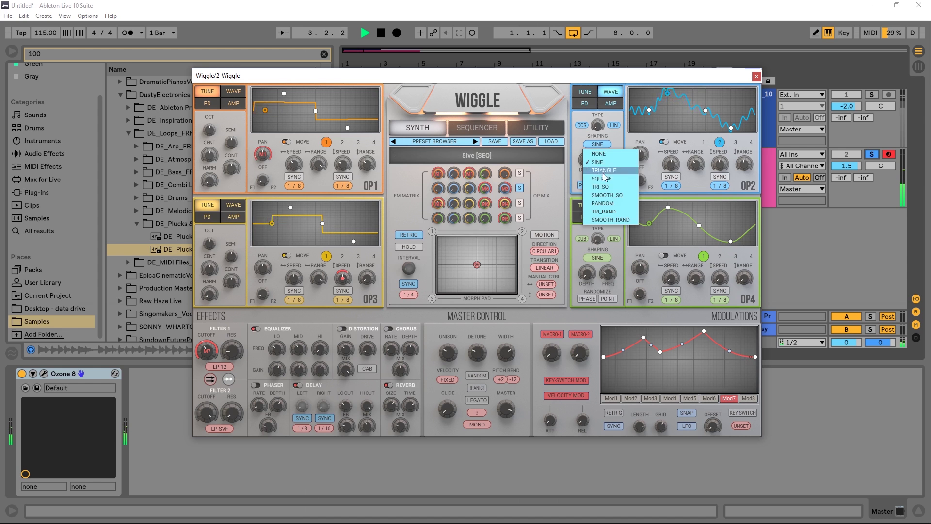
pyautogui.click(604, 174)
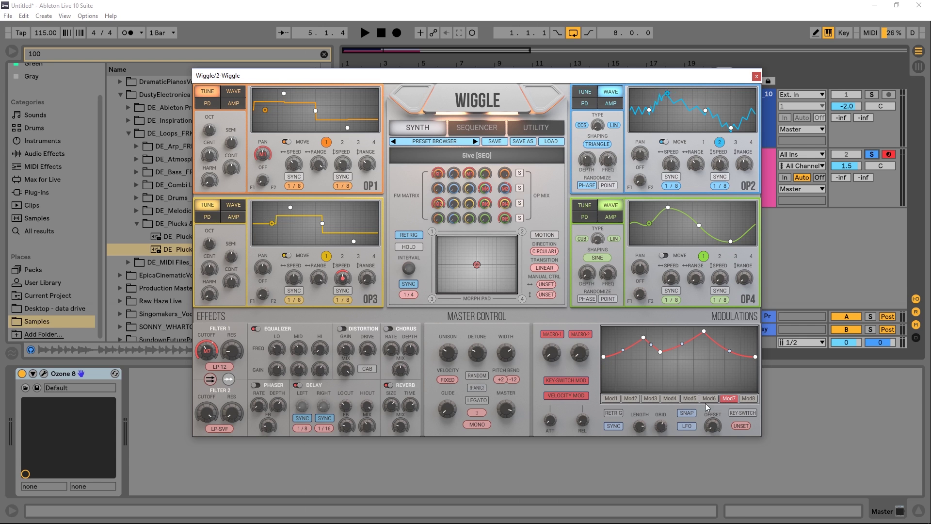
# Step: Route Mod2 to OP2's pan and pull the envelope's end point down into a full triangle
pyautogui.click(630, 399)
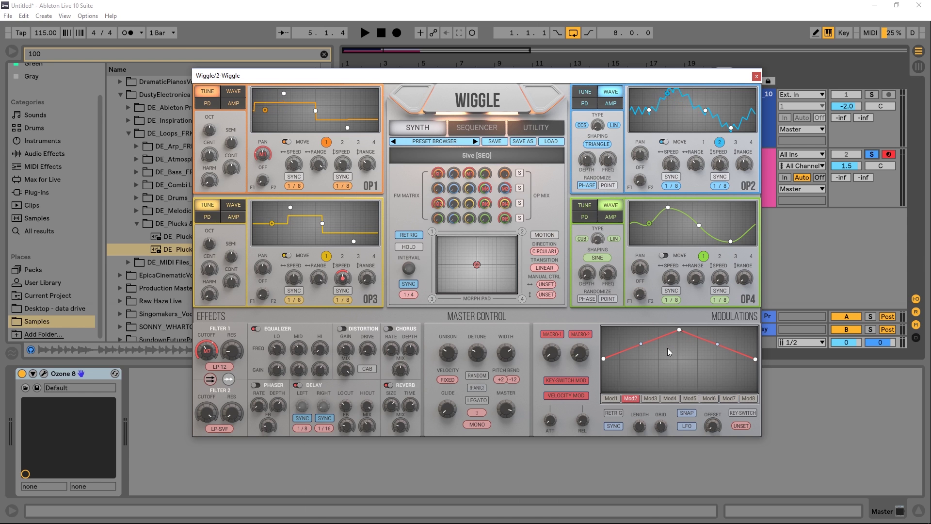
pyautogui.moveTo(629, 400)
pyautogui.mouseDown()
pyautogui.moveTo(640, 157)
pyautogui.moveTo(644, 165)
pyautogui.mouseUp()
pyautogui.moveTo(751, 362); pyautogui.dragTo(753, 394)
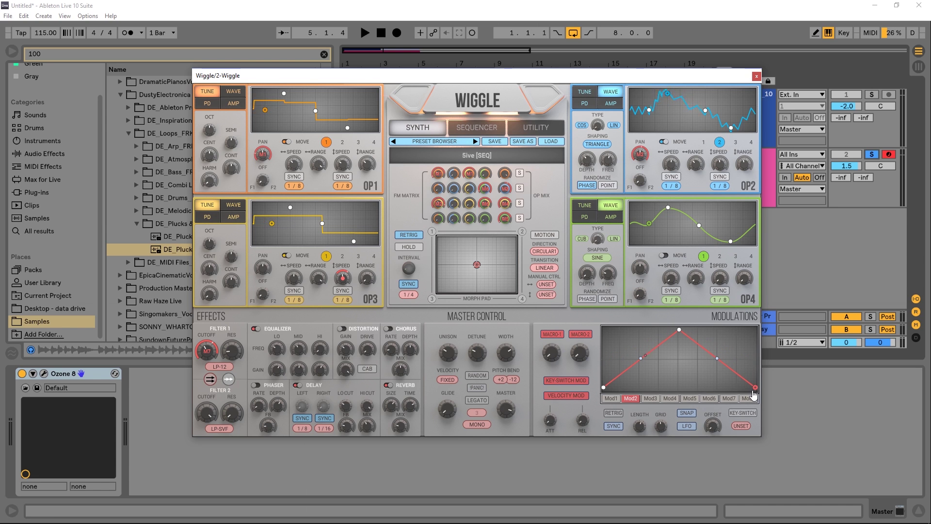
# Step: Set Mod2's pan depth to 0.41 and shift the pan range to -71 to 9
pyautogui.click(641, 157)
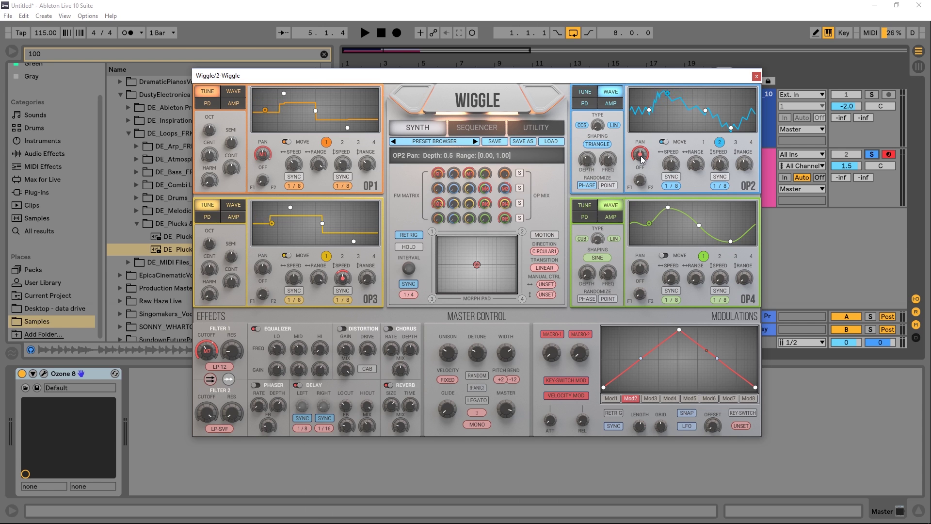
pyautogui.moveTo(642, 156); pyautogui.dragTo(638, 190)
pyautogui.moveTo(642, 157); pyautogui.dragTo(650, 123)
pyautogui.press('space')
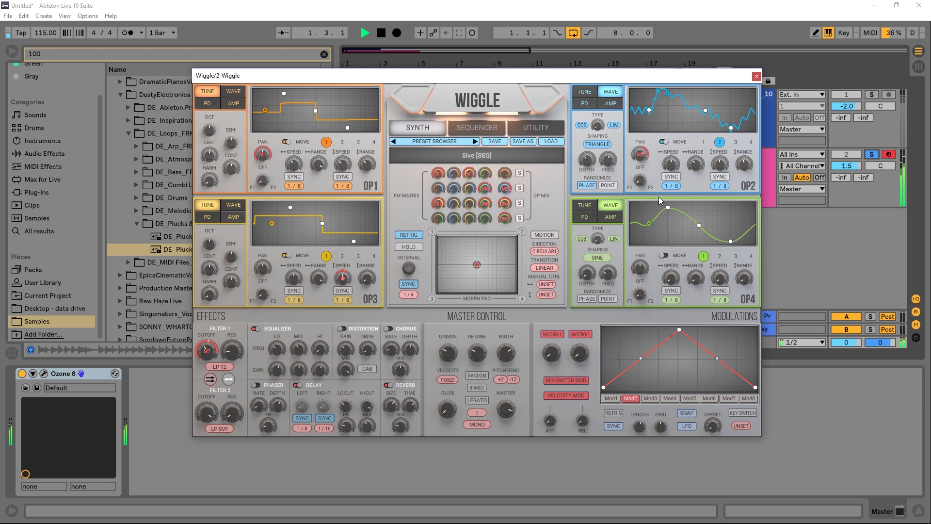
pyautogui.moveTo(640, 154); pyautogui.dragTo(633, 185)
pyautogui.press('space')
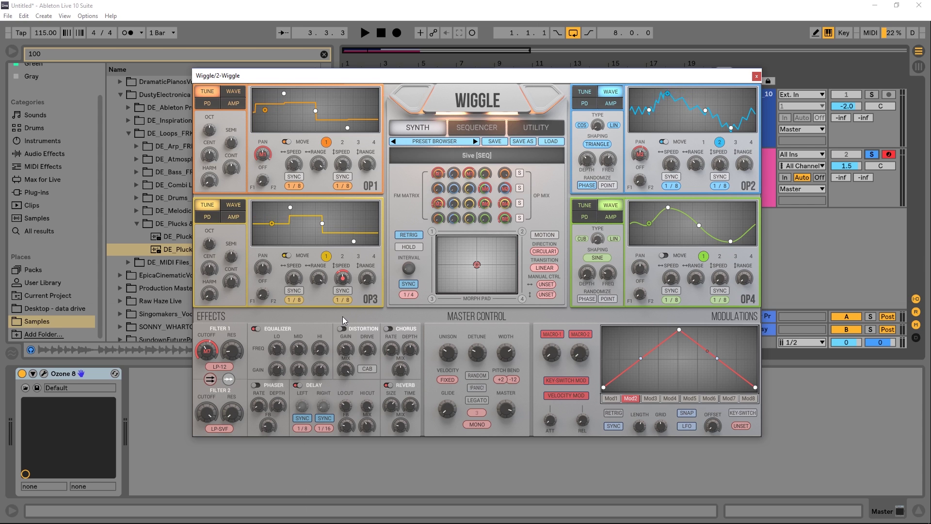
# Step: Select the gentle triangle-shaped Mod5 envelope in the Modulations panel
pyautogui.click(650, 398)
pyautogui.click(669, 398)
pyautogui.click(690, 399)
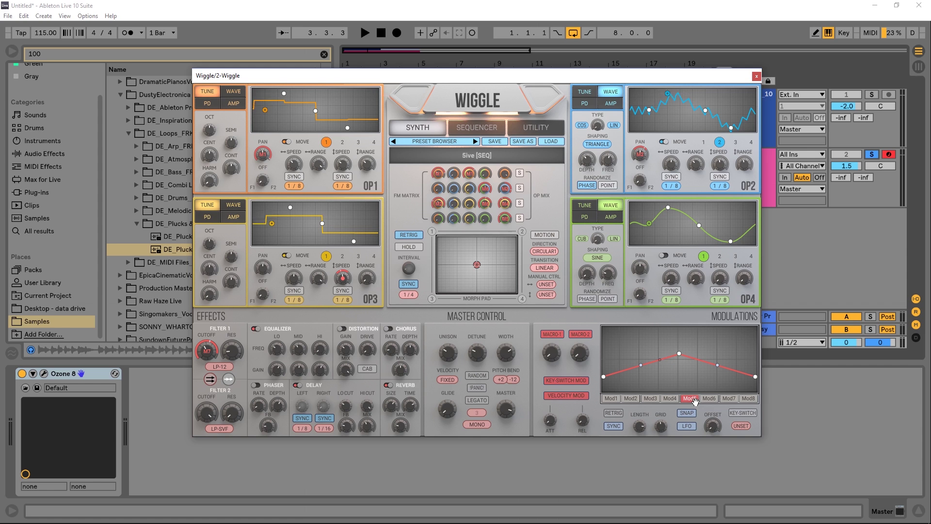
pyautogui.moveTo(555, 353)
# Step: Move the morph point to snapshot 1 and set Filter 1's cutoff modulation to 179.70–18000.00
pyautogui.moveTo(477, 279); pyautogui.dragTo(432, 235)
pyautogui.press('space')
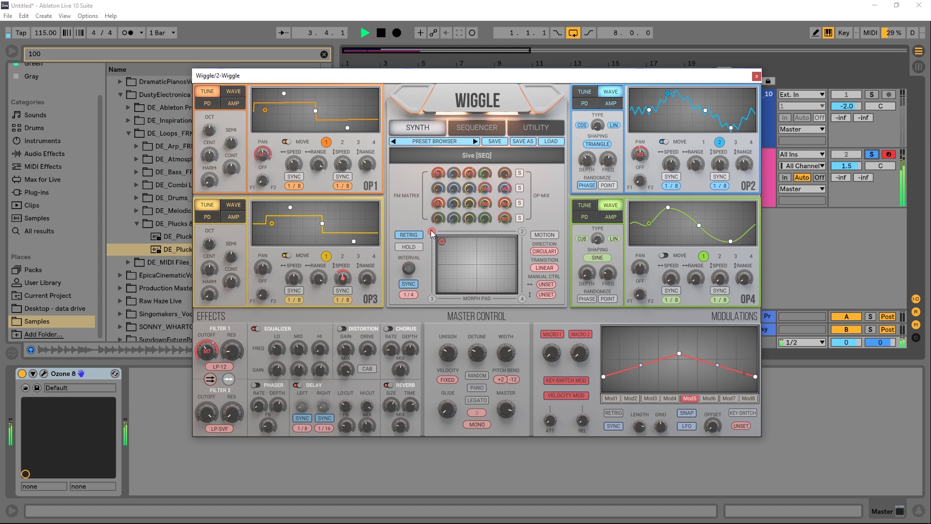
pyautogui.press('space')
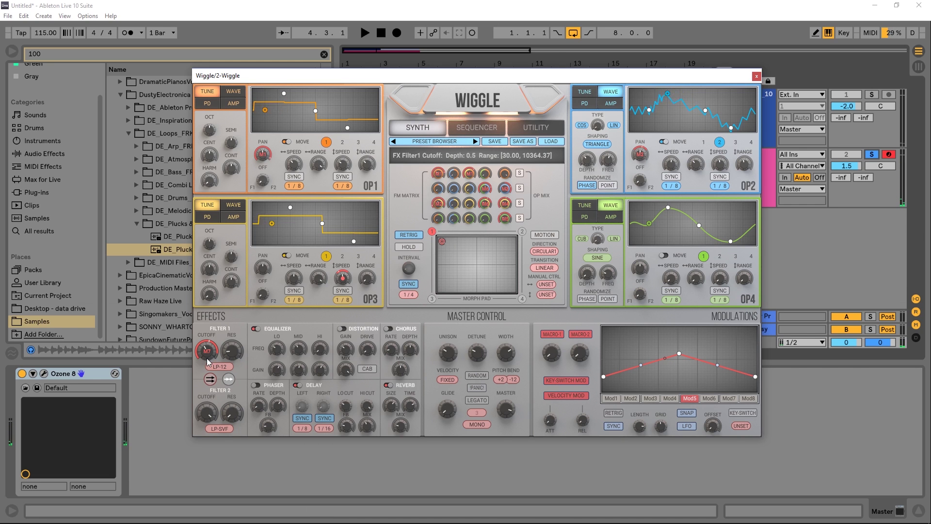
pyautogui.moveTo(206, 350); pyautogui.dragTo(205, 370)
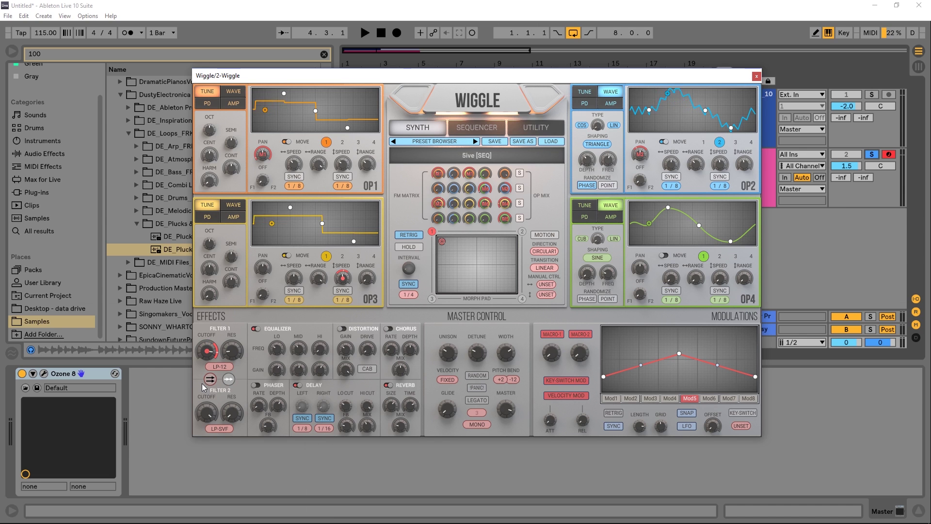
pyautogui.press('space')
pyautogui.press('space')
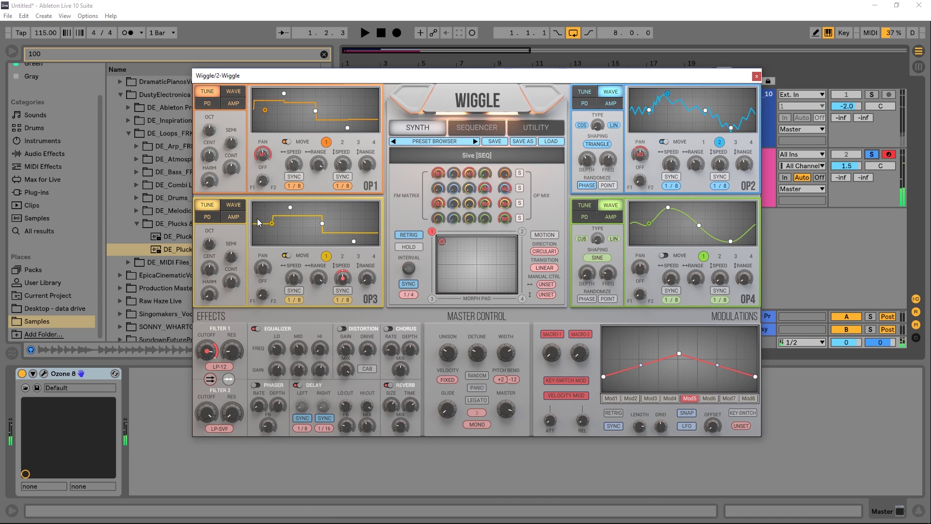
# Step: Give OP3 SQUARE wave shaping with the wave type mix at 0.00
pyautogui.click(233, 204)
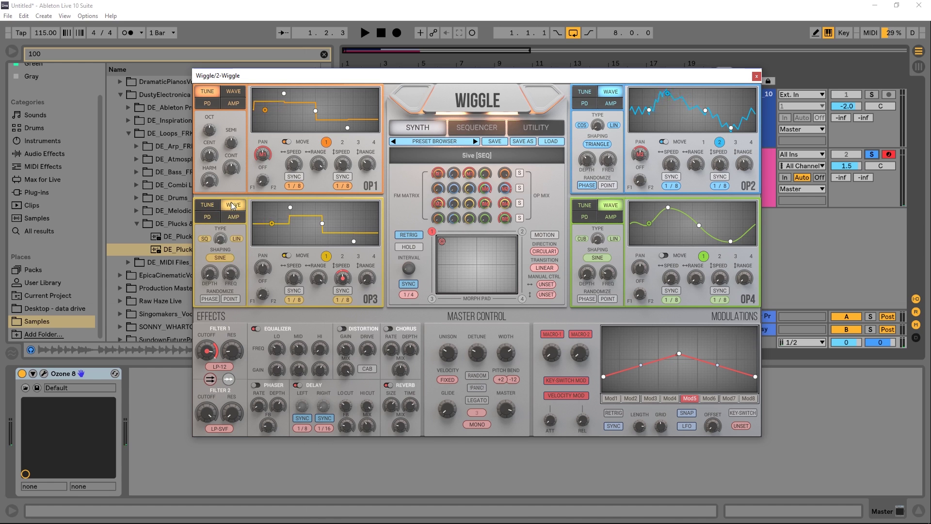
pyautogui.click(220, 257)
pyautogui.click(256, 272)
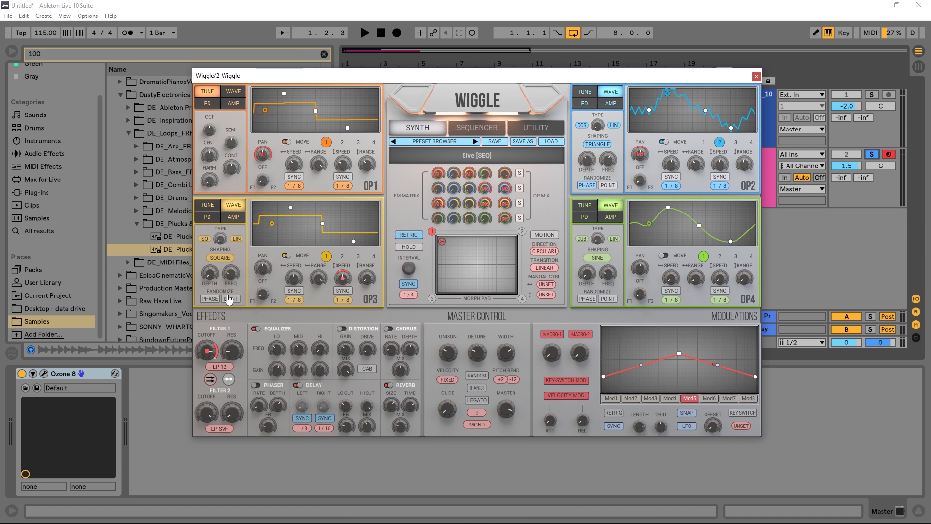
pyautogui.press('space')
pyautogui.moveTo(221, 240); pyautogui.dragTo(221, 238)
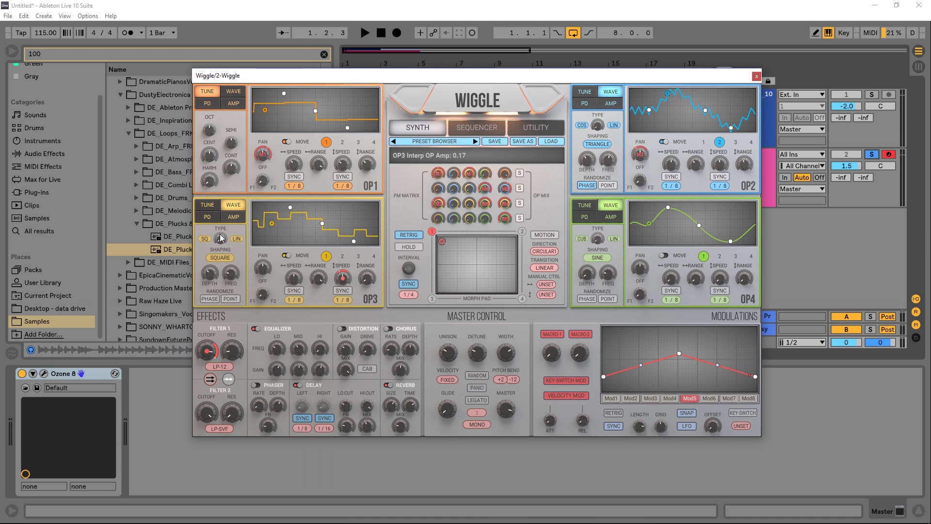
# Step: Audition the OP3 change, then jump the morph position to snapshot 2
pyautogui.press('space')
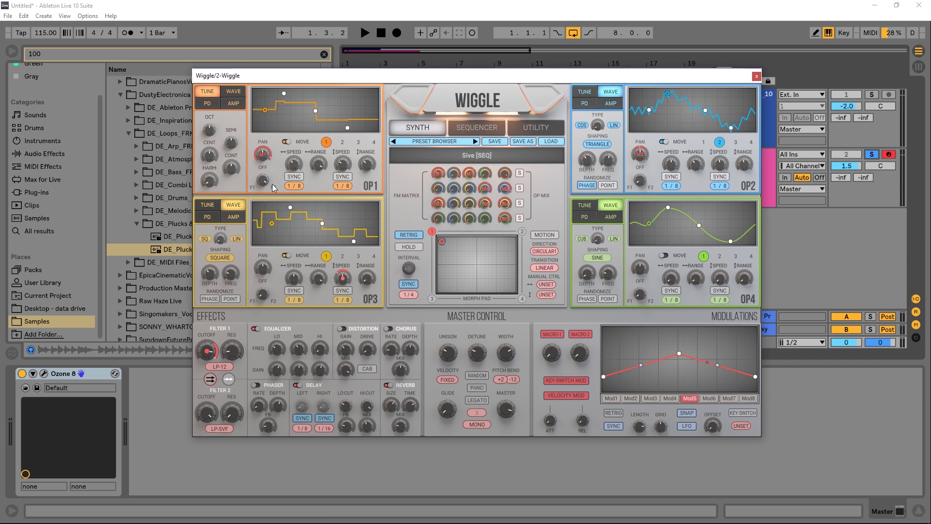
pyautogui.press('space')
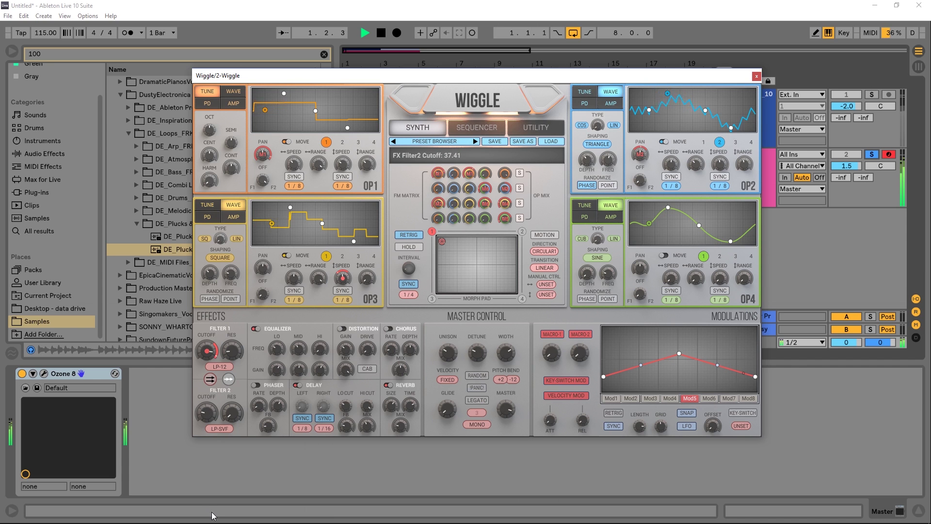
pyautogui.press('space')
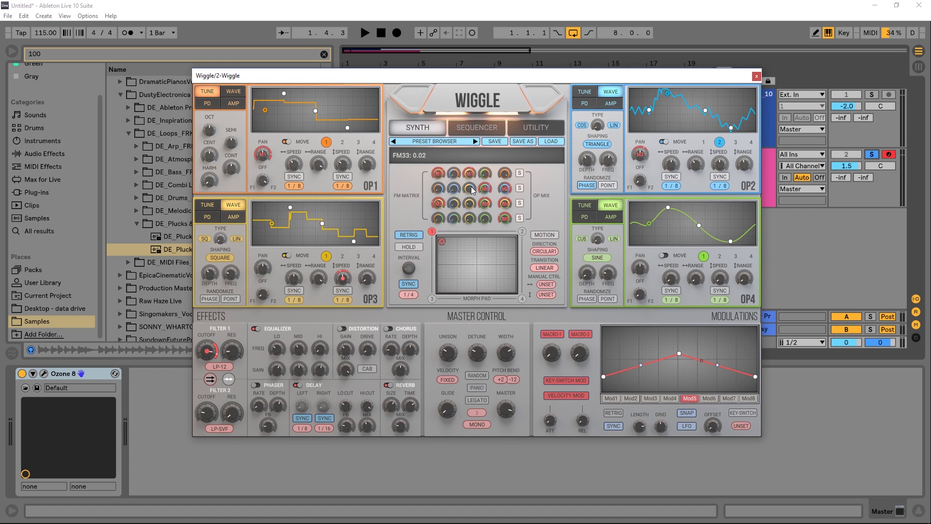
pyautogui.press('space')
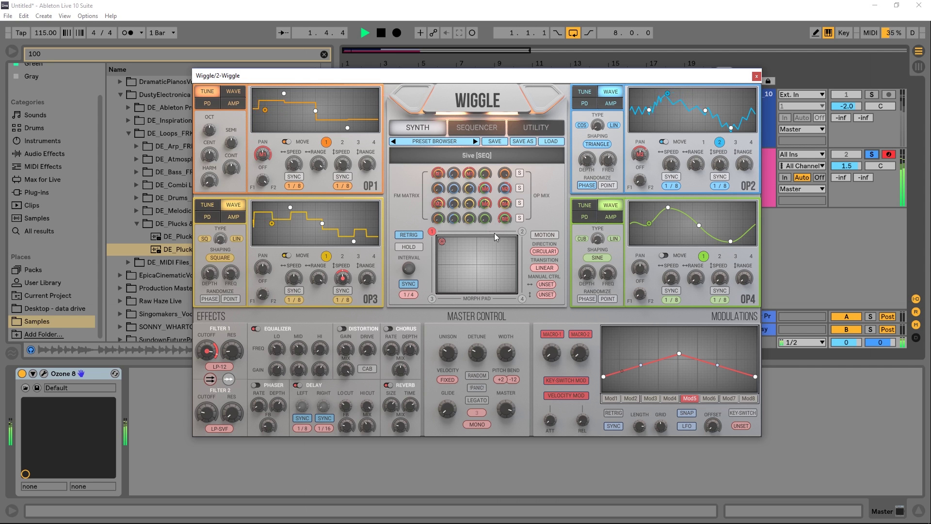
pyautogui.press('space')
pyautogui.click(521, 233)
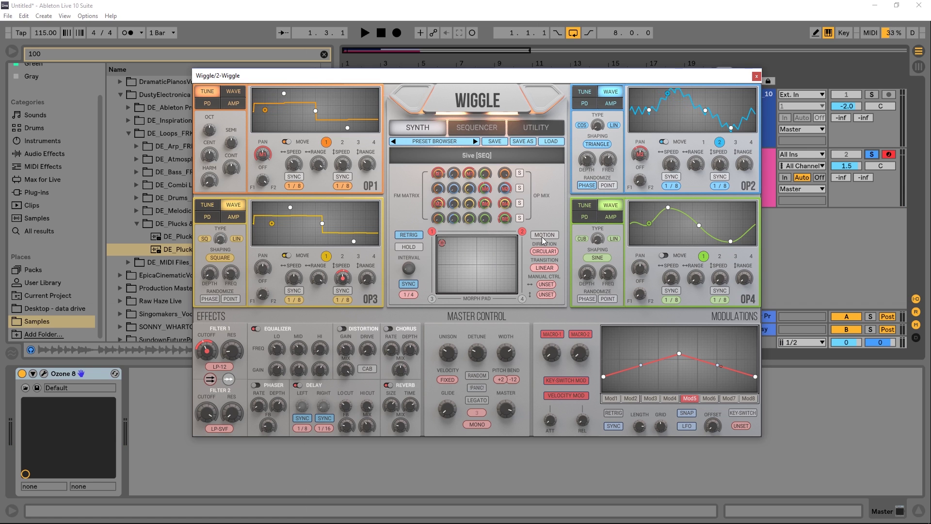
# Step: Enable snapshot motion along the morph pad path and reshape it by moving a path point
pyautogui.click(543, 235)
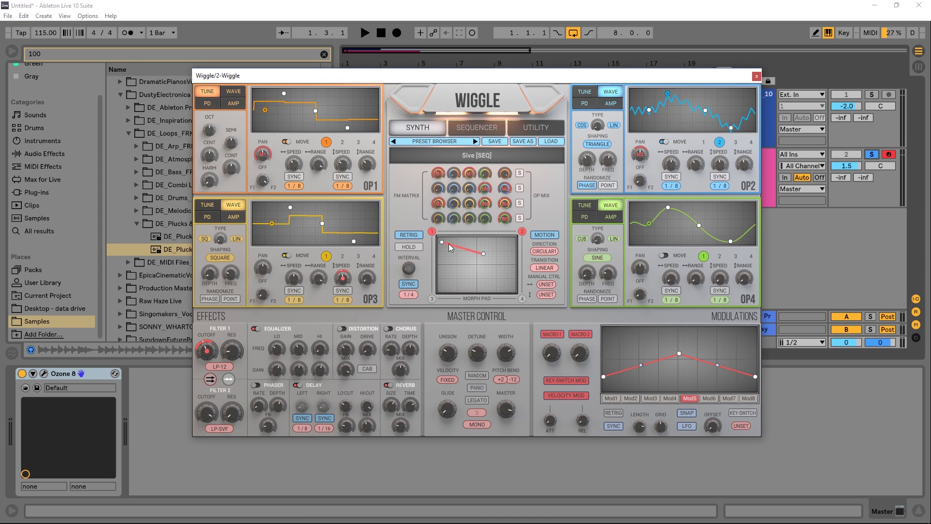
pyautogui.moveTo(503, 248); pyautogui.dragTo(478, 267)
pyautogui.press('space')
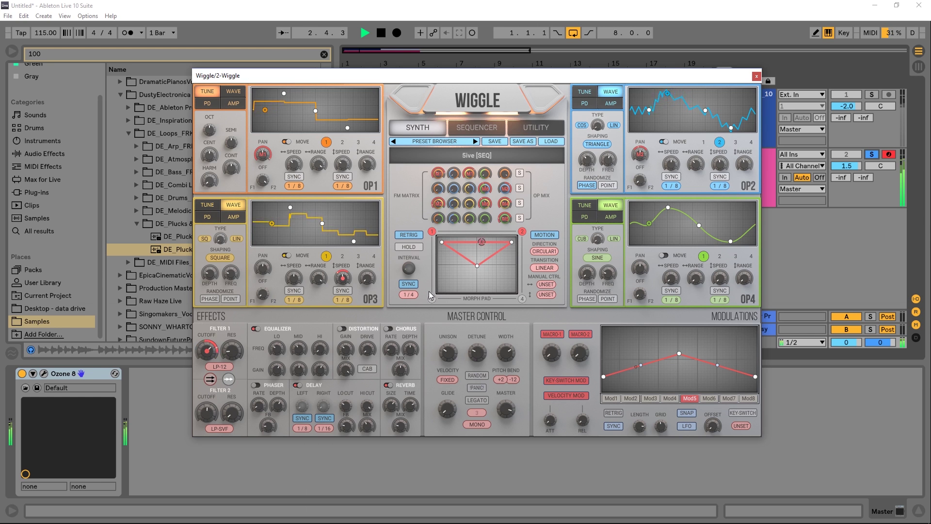
pyautogui.press('space')
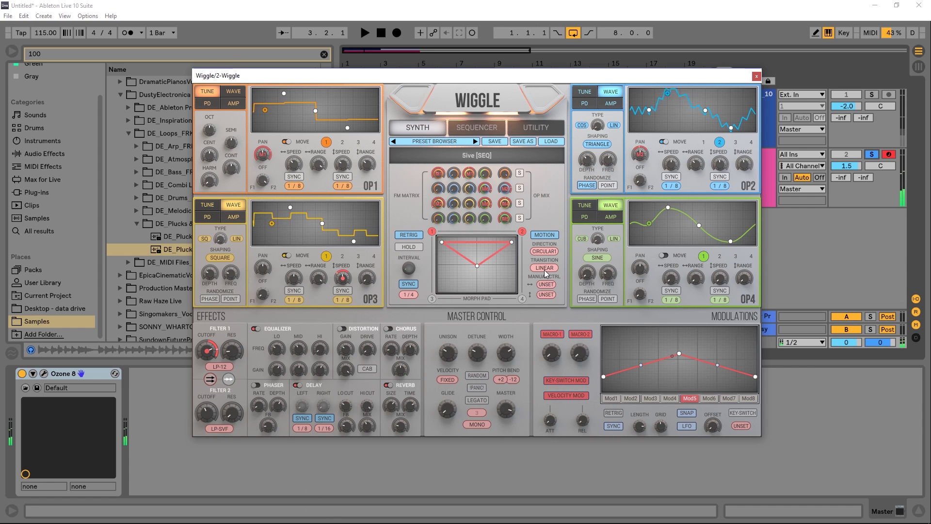
# Step: Change the transition curve from Linear to EASE IN and play the eased morph
pyautogui.click(544, 270)
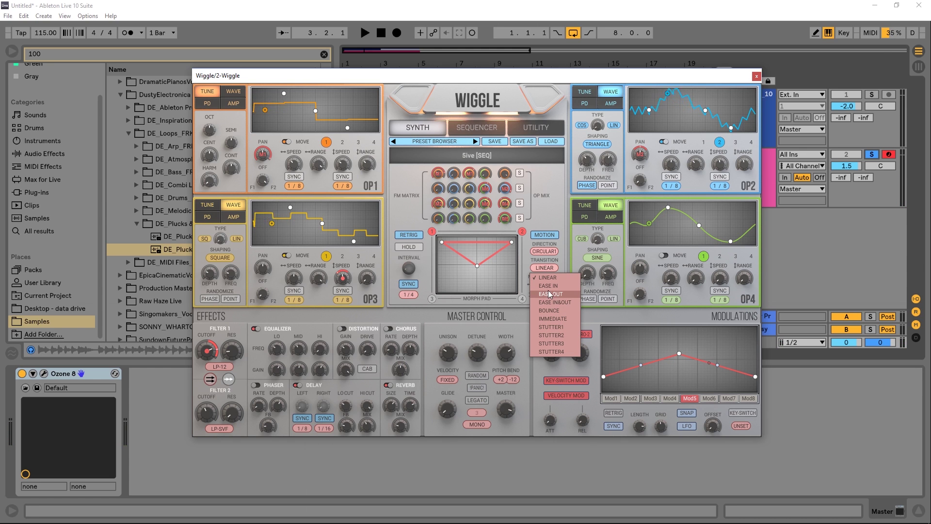
pyautogui.click(548, 285)
pyautogui.press('space')
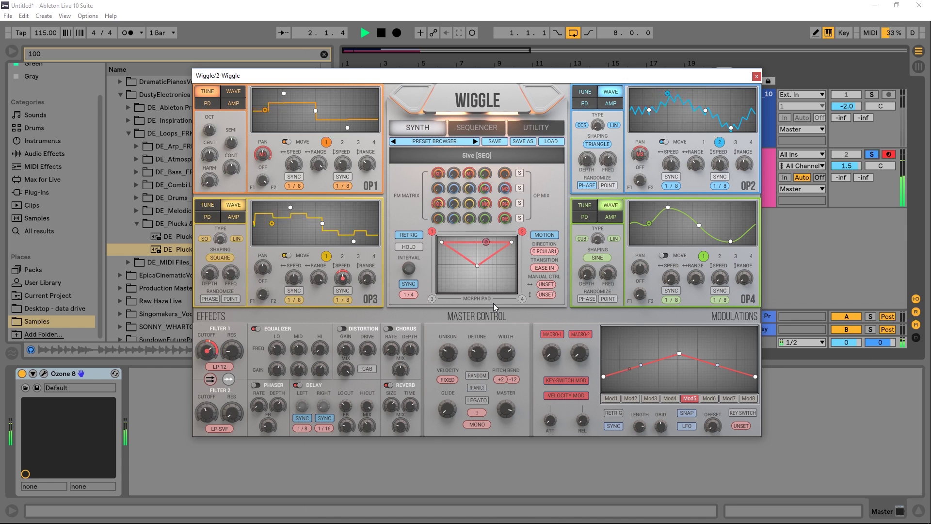
# Step: Switch the morph direction to PALINDROME, audition it, and set the interval to 1/1
pyautogui.press('space')
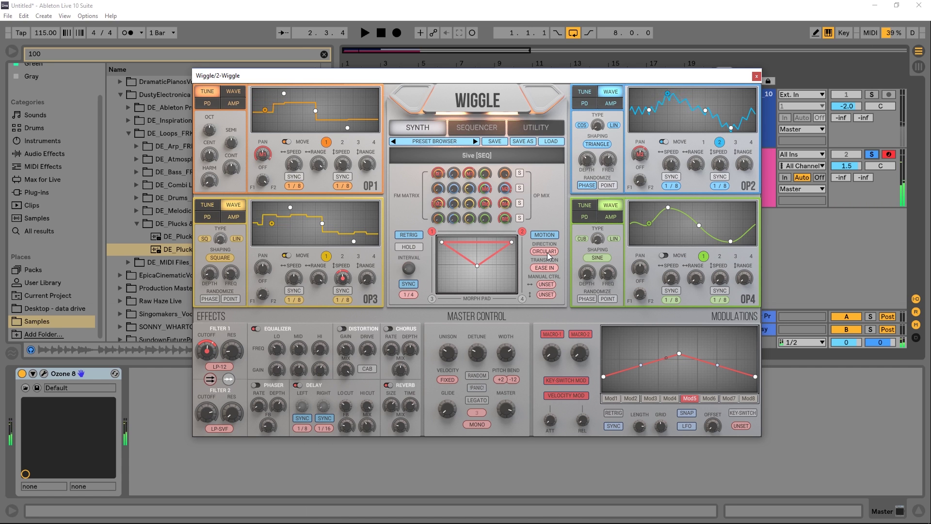
pyautogui.click(544, 251)
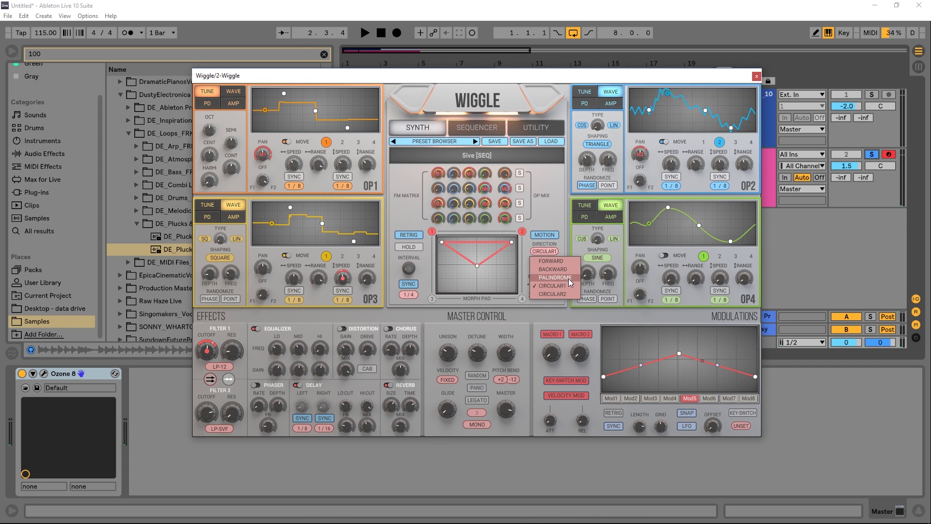
pyautogui.click(554, 280)
pyautogui.press('space')
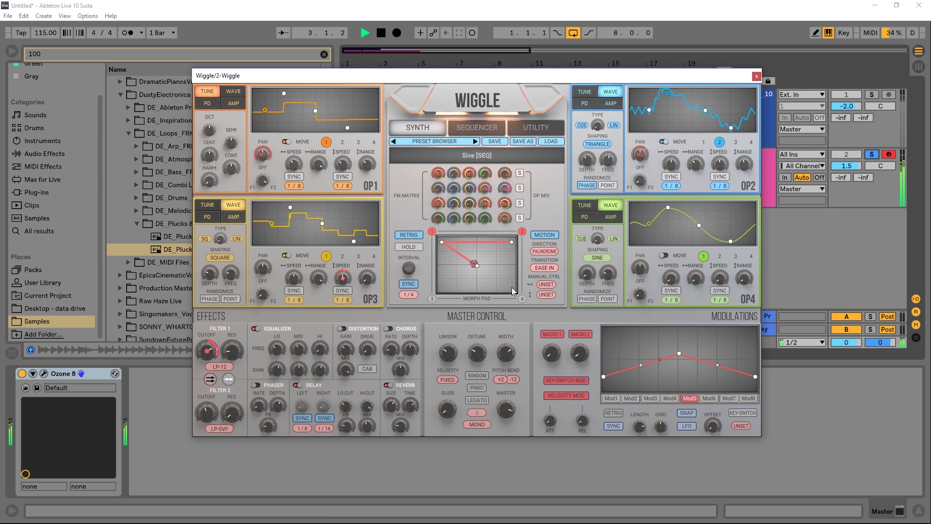
pyautogui.press('space')
pyautogui.click(409, 294)
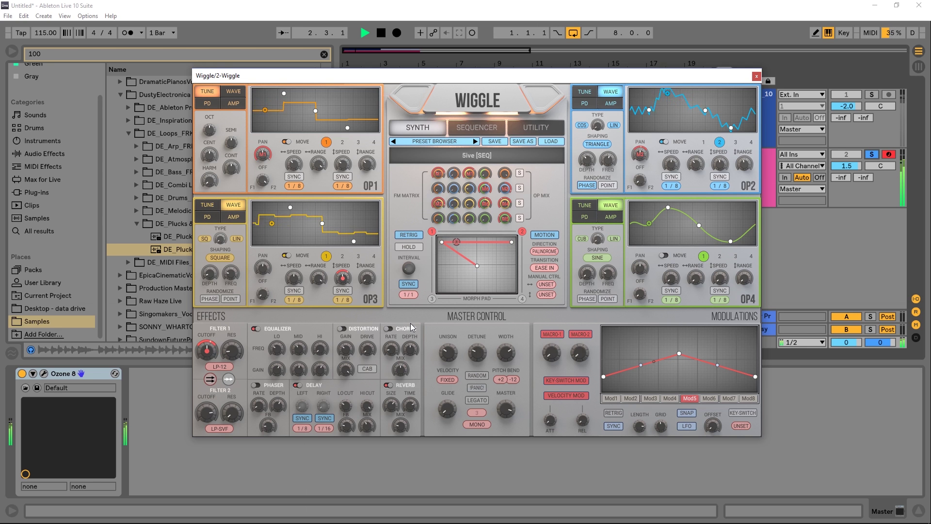
pyautogui.press('space')
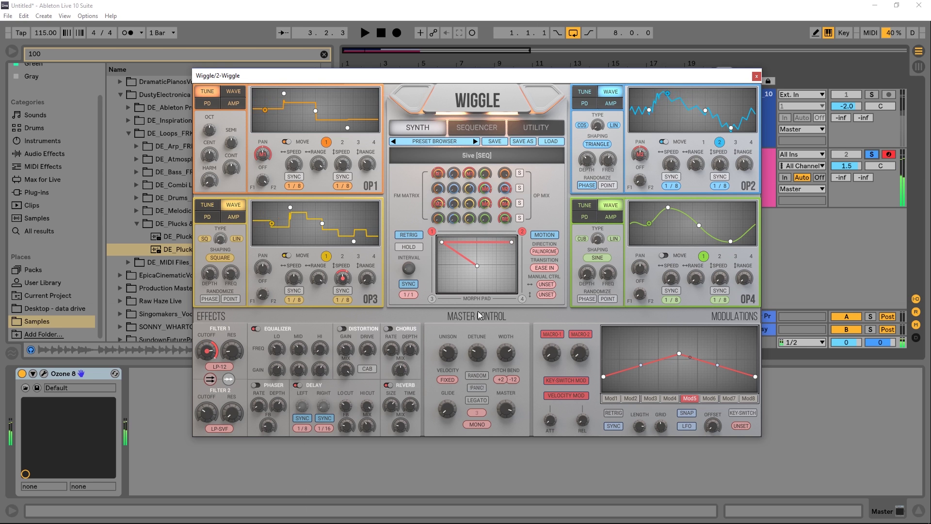
# Step: Lower the middle morph path point and enable MOVE with point 3 on OP4's PD page
pyautogui.moveTo(477, 266); pyautogui.dragTo(440, 290)
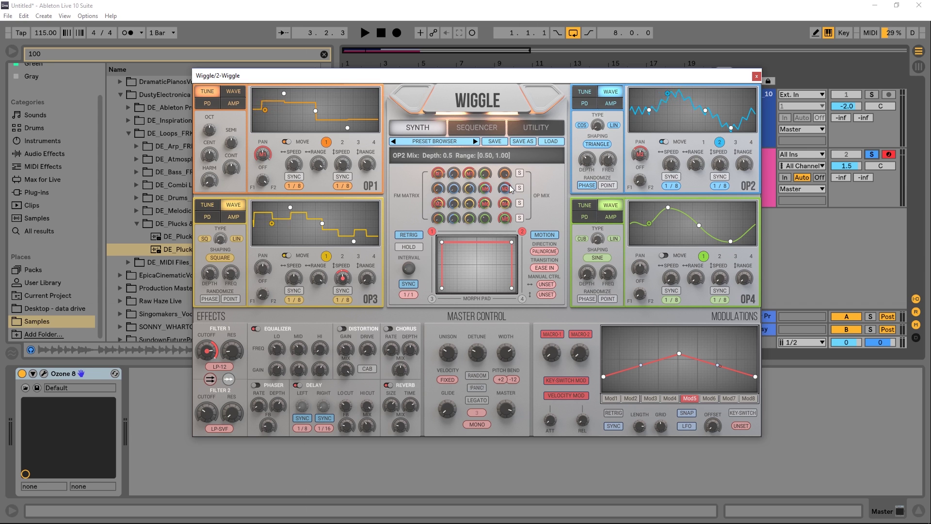
pyautogui.click(585, 218)
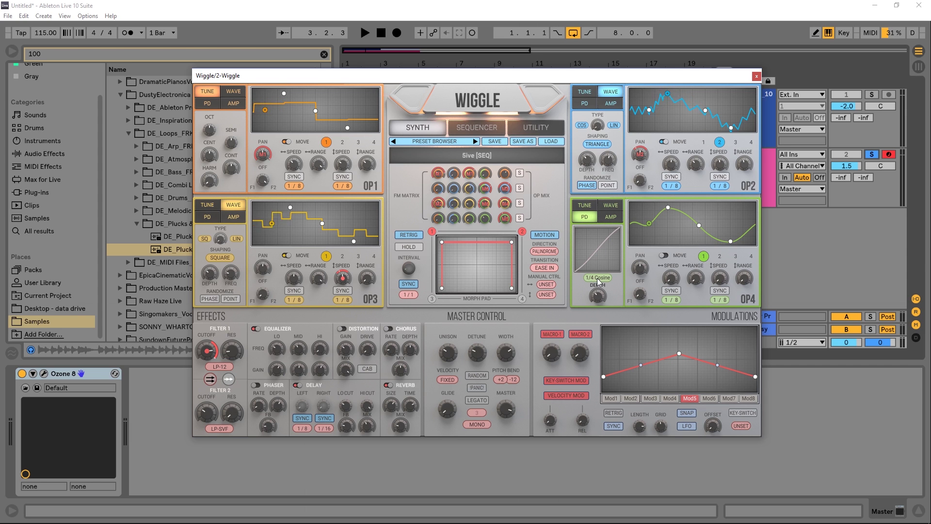
pyautogui.click(663, 255)
pyautogui.click(736, 256)
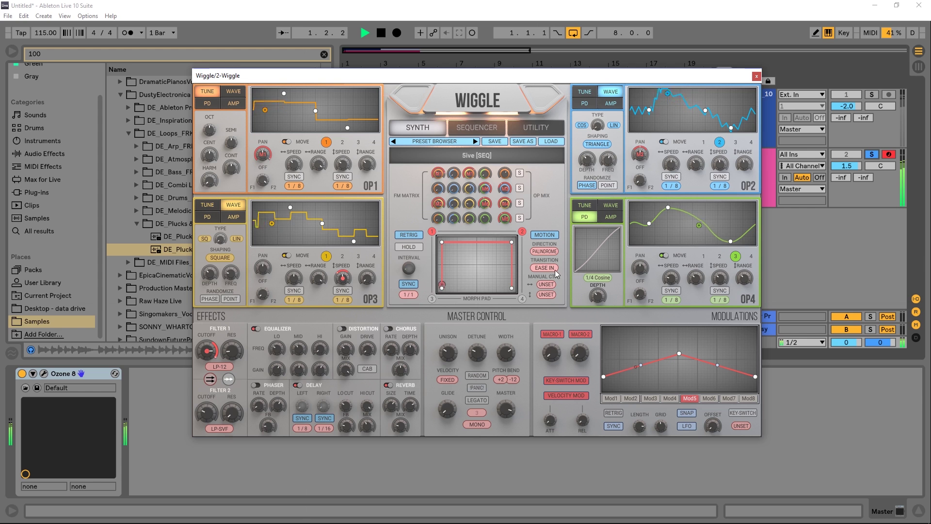
# Step: Remove the Filter 1 cutoff modulation and audition the result
pyautogui.moveTo(214, 350); pyautogui.dragTo(207, 421)
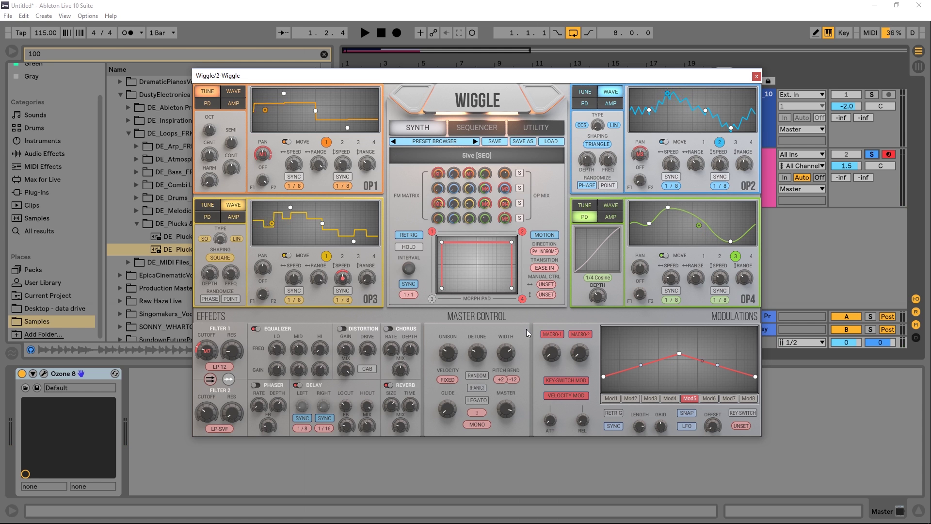
pyautogui.press('space')
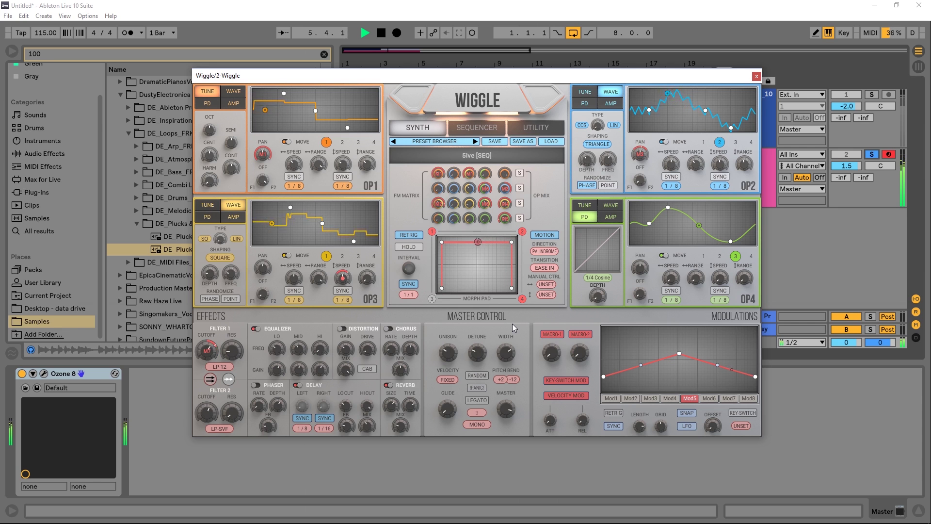
pyautogui.press('space')
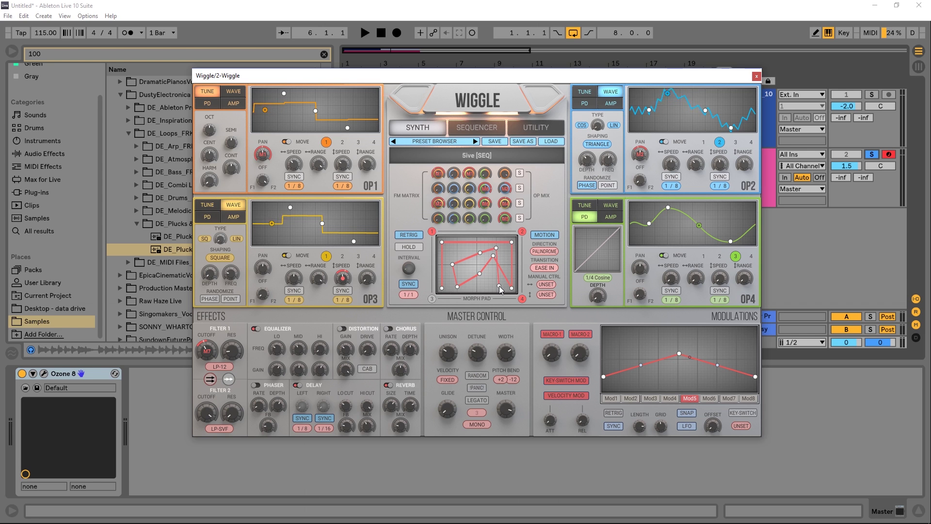
# Step: Add more snapshot points so the morph path becomes a many-point zigzag
pyautogui.moveTo(480, 287); pyautogui.dragTo(459, 249)
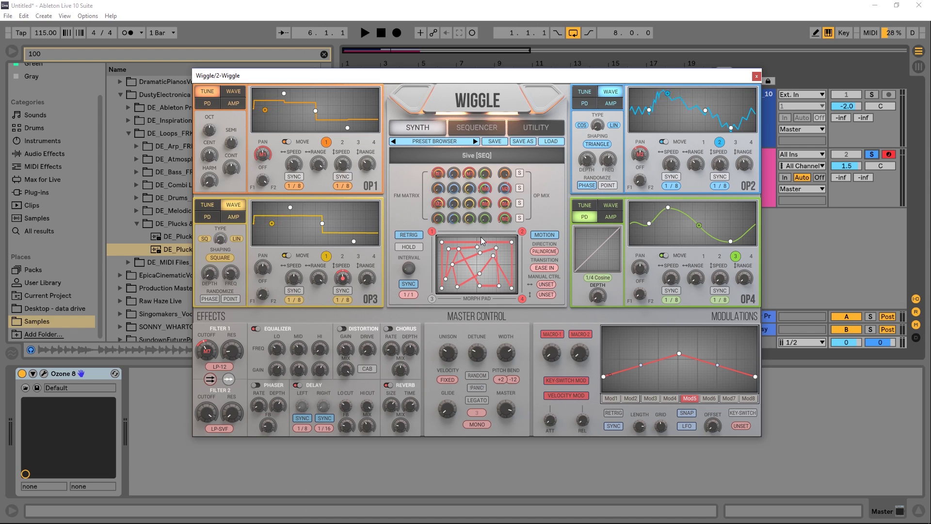
pyautogui.click(504, 252)
pyautogui.click(491, 276)
# Step: Open the preset browser, filter to Bass, and audition 101 Bass, Anger Issue and Bark Beetle
pyautogui.click(435, 142)
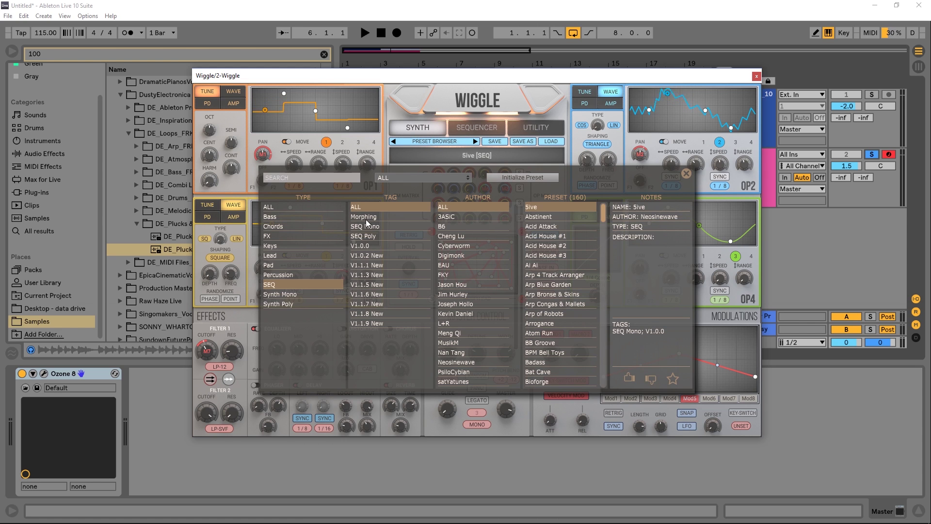
pyautogui.click(283, 218)
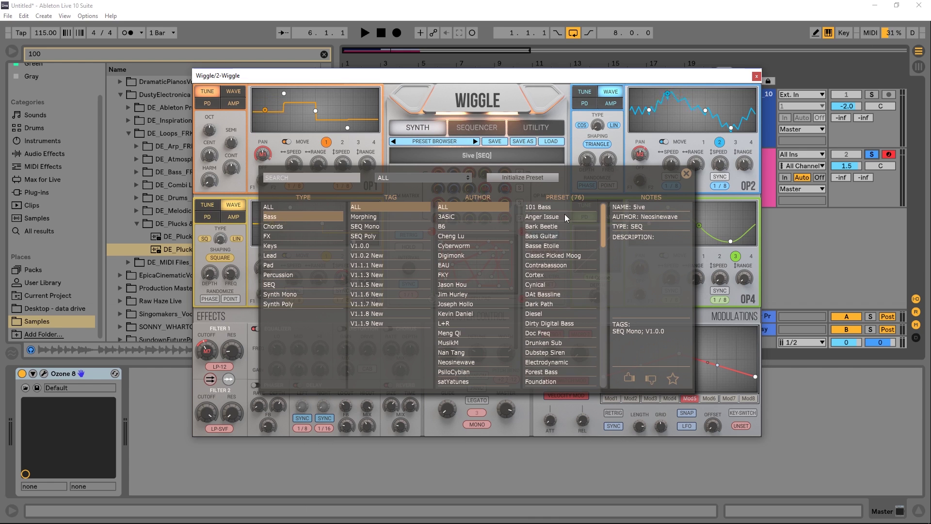
pyautogui.click(541, 206)
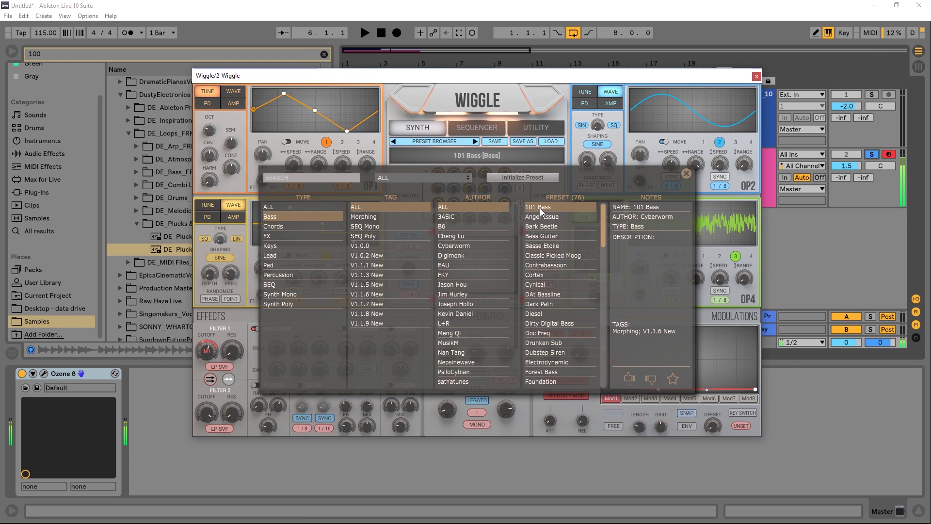
pyautogui.click(545, 218)
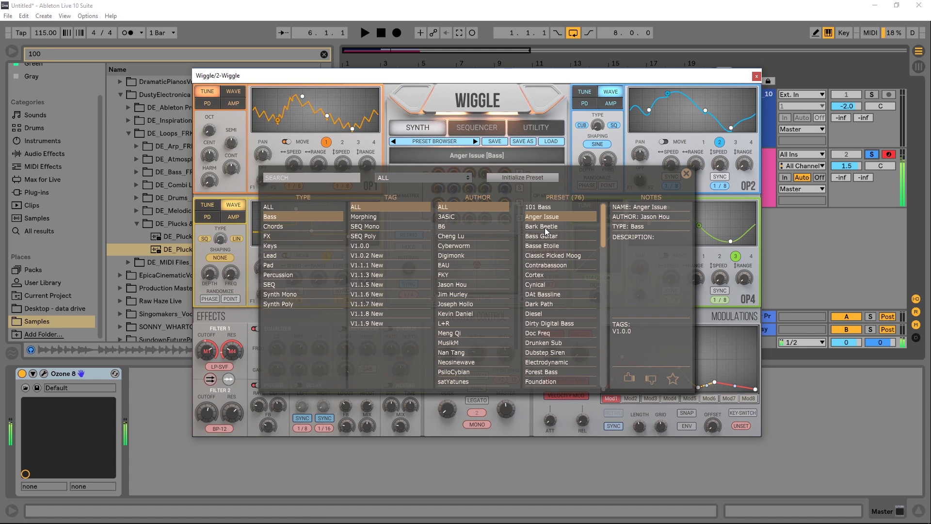
pyautogui.click(545, 227)
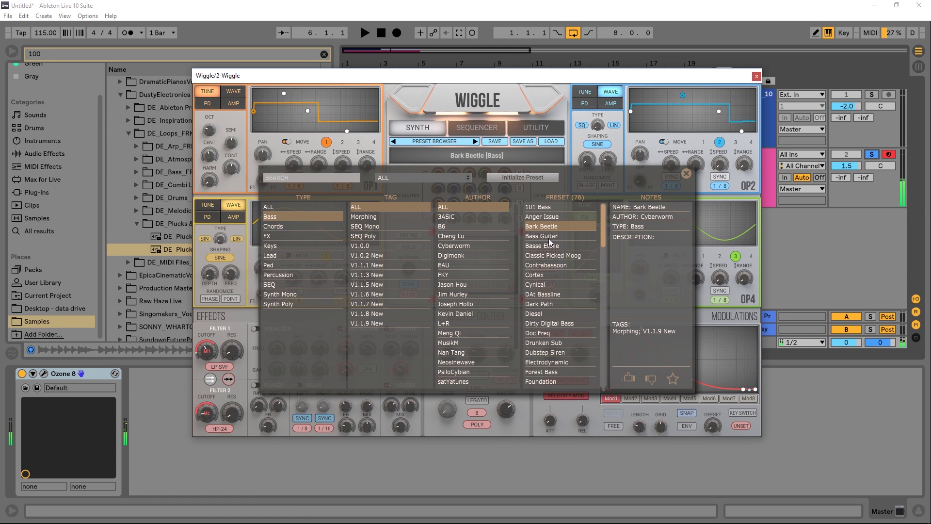
# Step: Audition Bass Guitar, Basse Etoile, Classic Picked Moog and DAt Bassline, then filter to SEQ
pyautogui.click(548, 237)
pyautogui.click(546, 245)
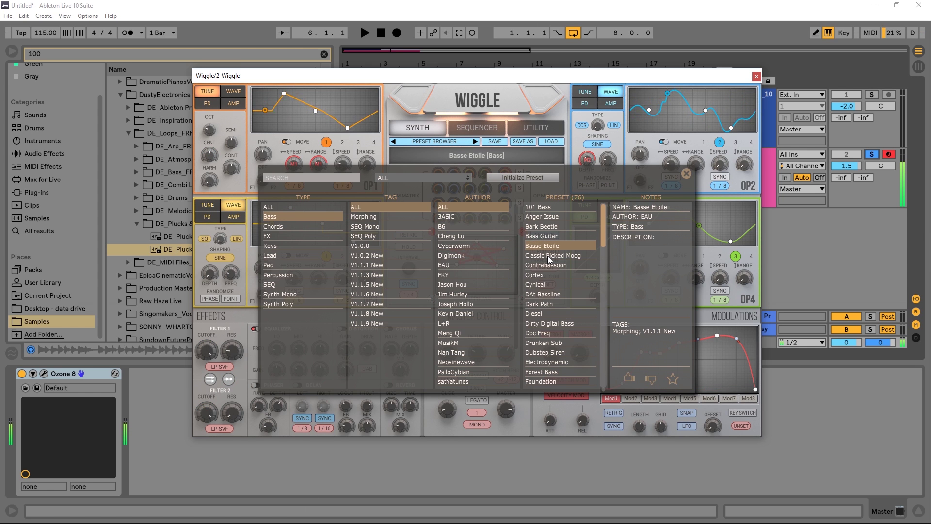
pyautogui.click(548, 255)
pyautogui.click(551, 295)
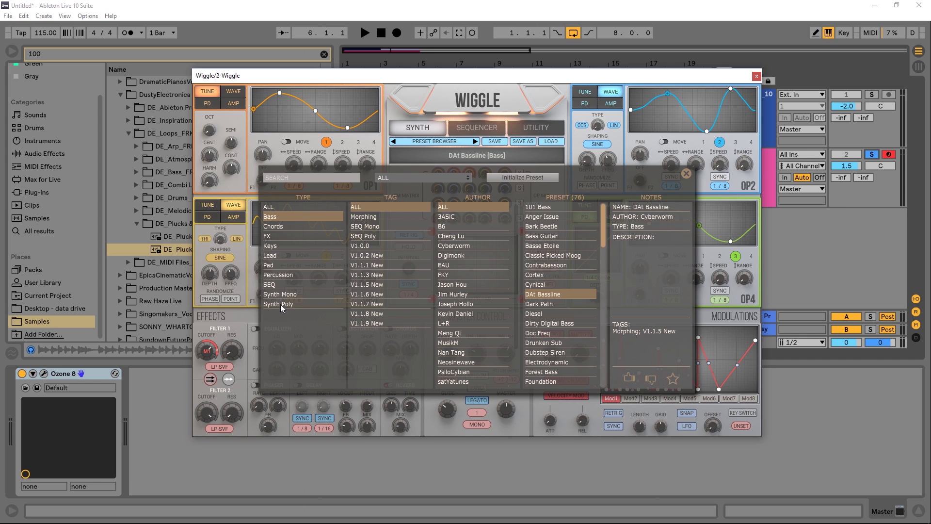
pyautogui.click(281, 286)
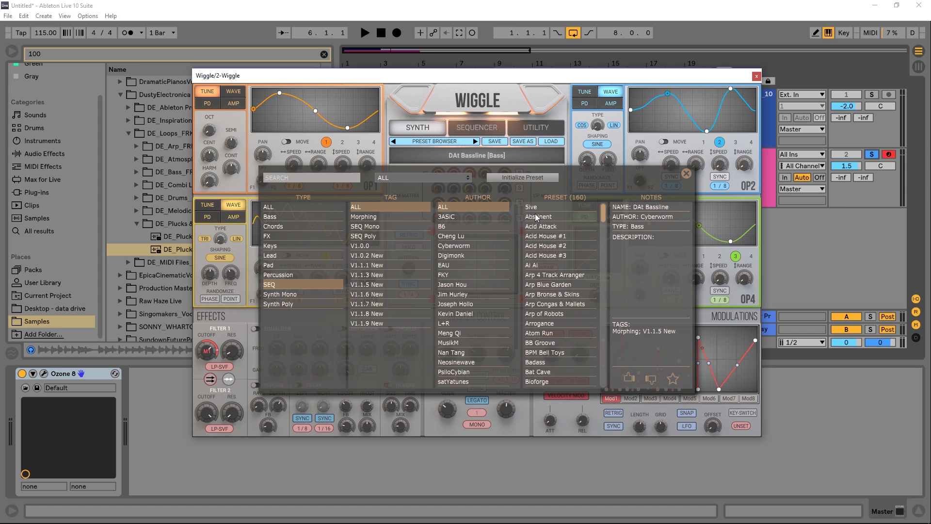
# Step: Audition Abstinent, Acid Attack, Acid House #2, Arp 4 Track Arranger and Arp Bronse & Skins
pyautogui.click(537, 217)
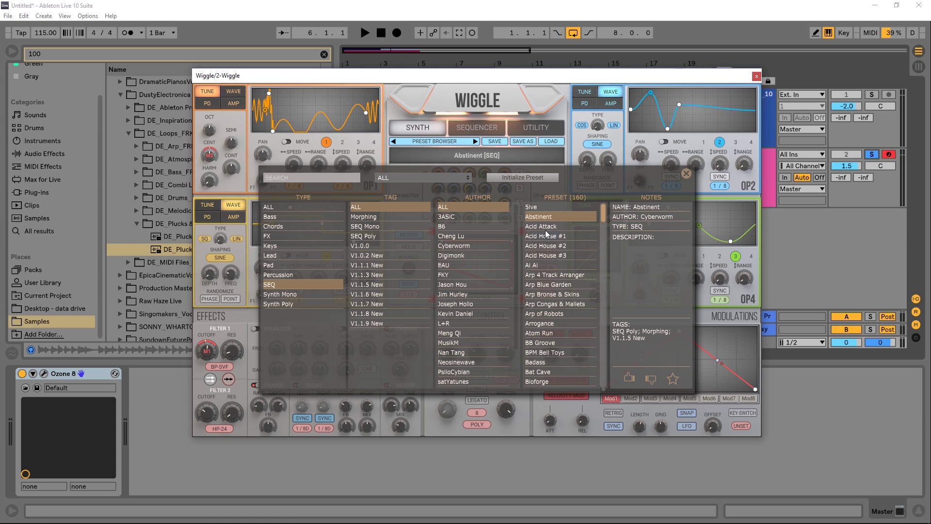
pyautogui.click(543, 226)
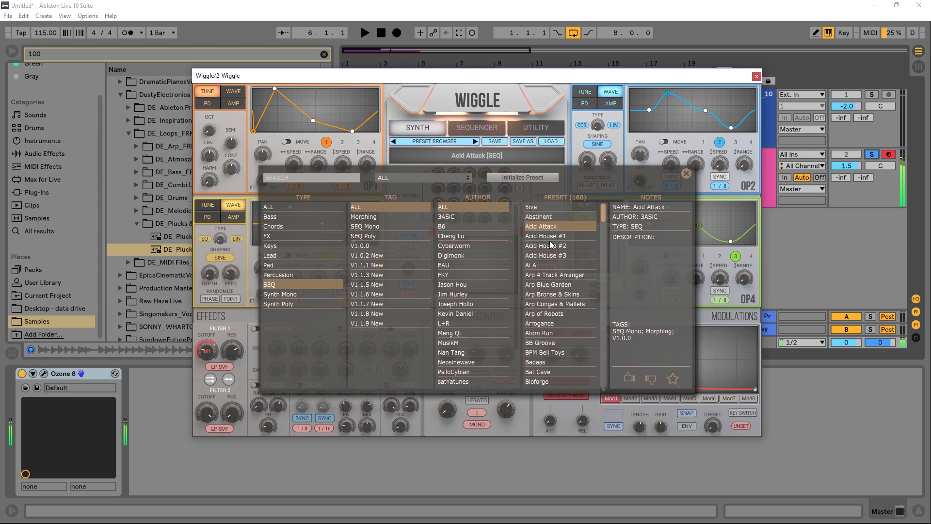
pyautogui.click(551, 245)
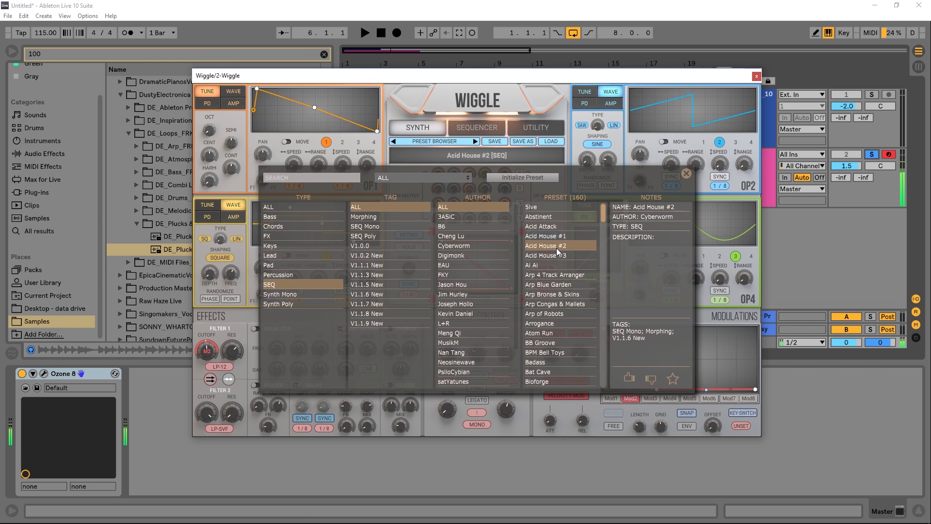
pyautogui.click(548, 273)
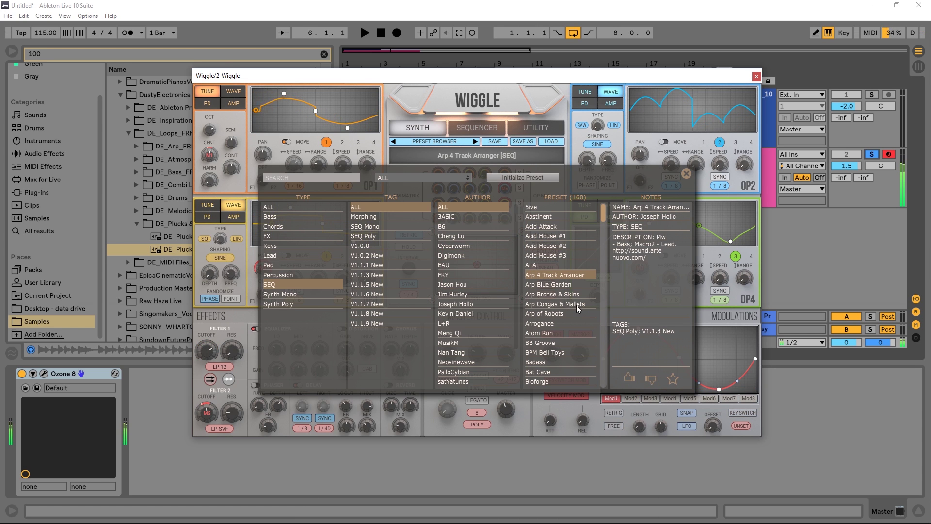
pyautogui.click(548, 294)
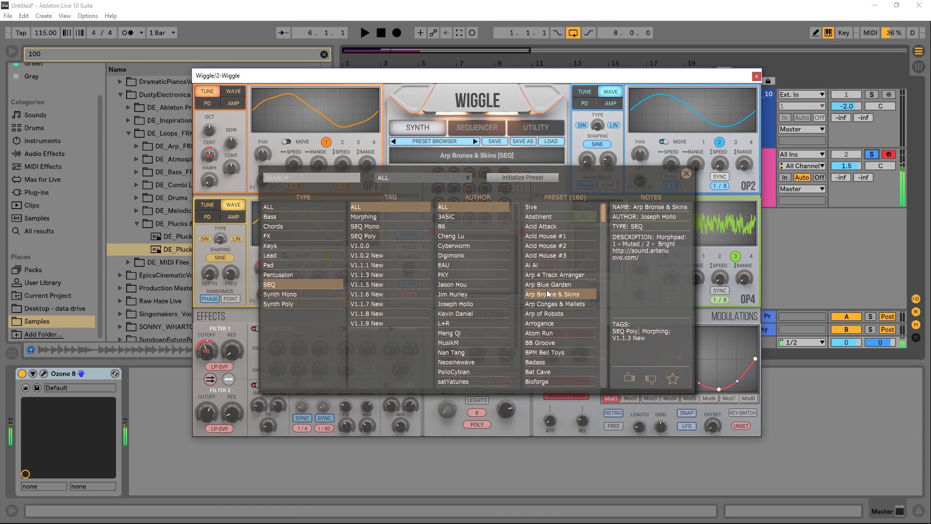
# Step: Shift the keyboard octave, try Arp Congas & Mallets, Arp of Robots, BPM Bell Toys, then load Classi DT
pyautogui.press('x')
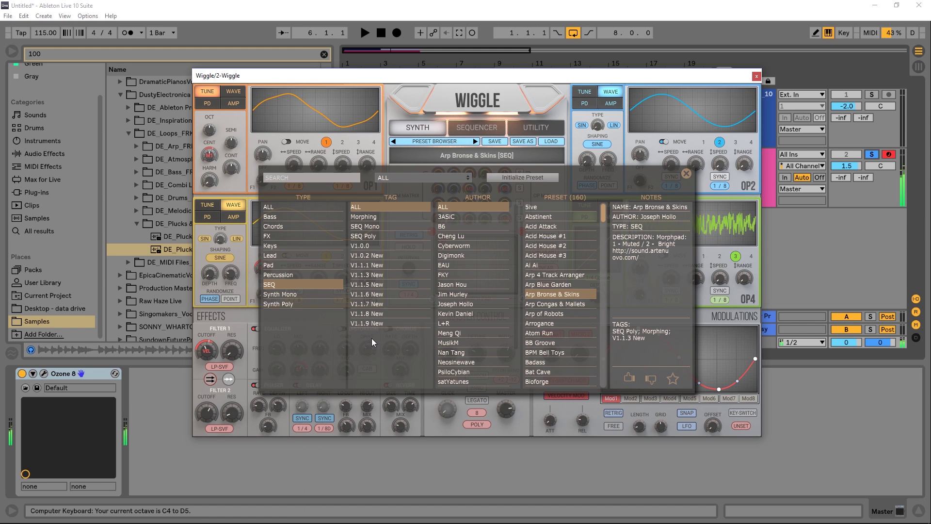
pyautogui.click(561, 305)
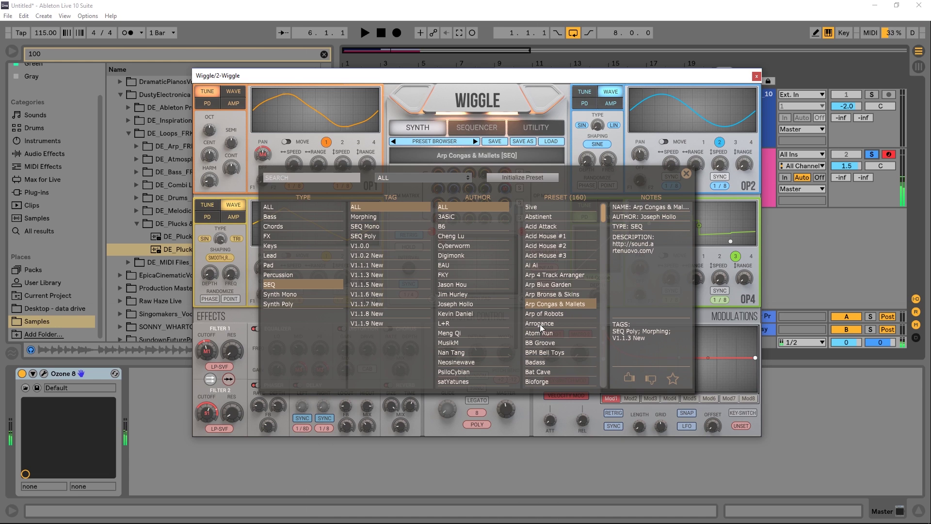
pyautogui.click(547, 314)
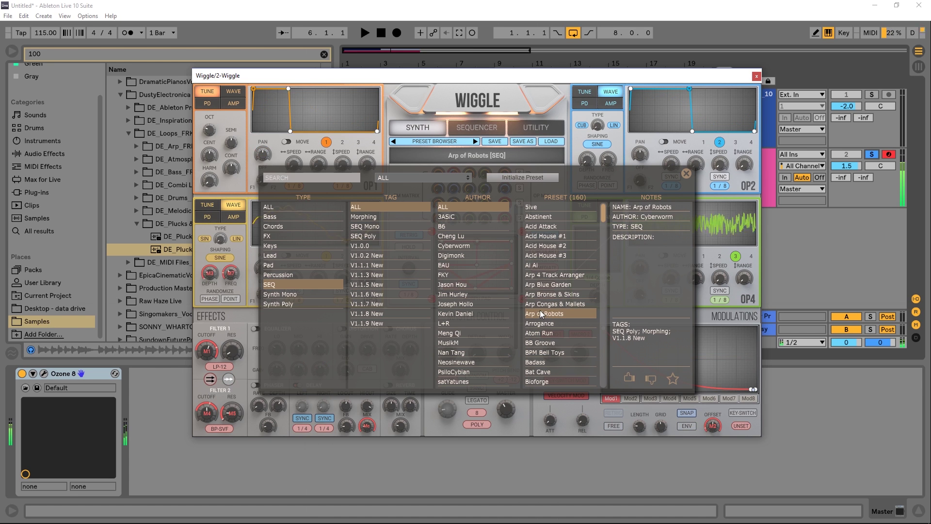
pyautogui.click(541, 353)
pyautogui.scroll(-4, 541, 354)
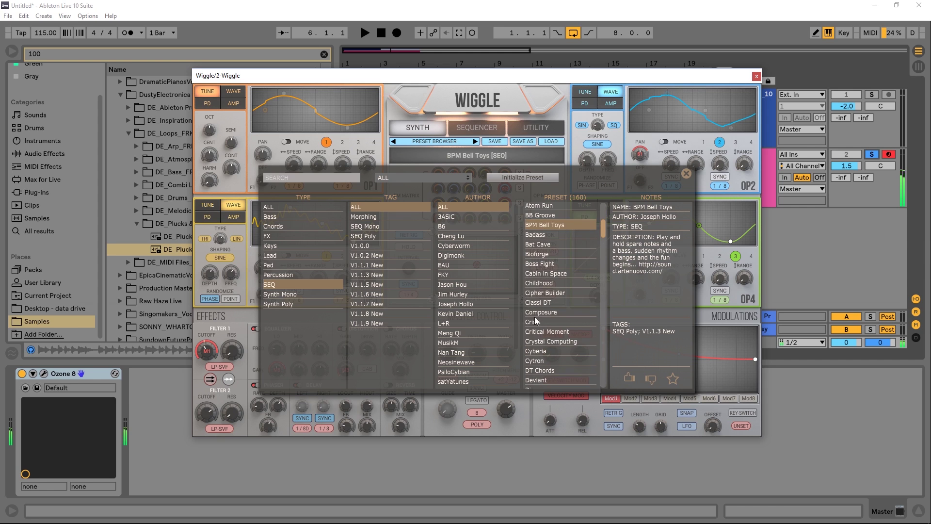
pyautogui.click(538, 303)
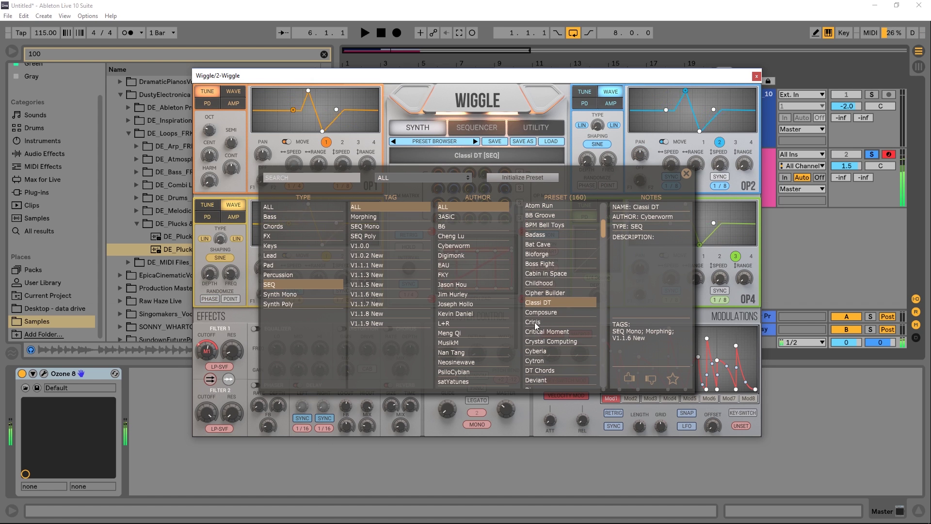
# Step: Filter to Synth Mono and audition FM Tech #1, Dubstep in the Future and Machine Ambassador
pyautogui.click(284, 294)
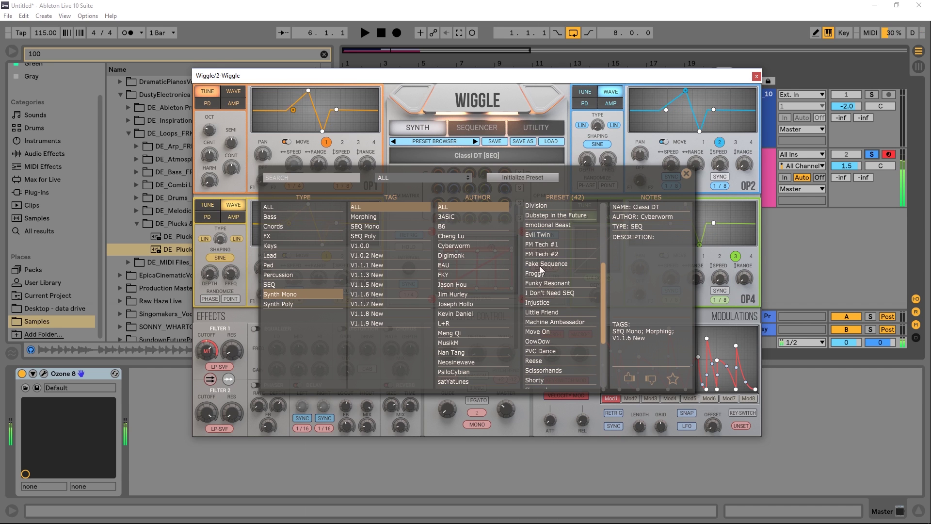
pyautogui.click(543, 244)
pyautogui.click(556, 215)
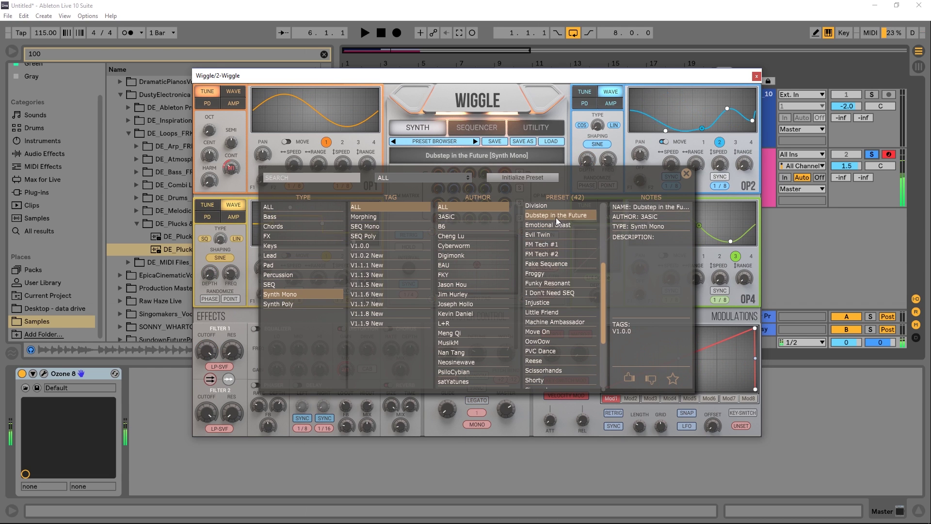
pyautogui.click(548, 323)
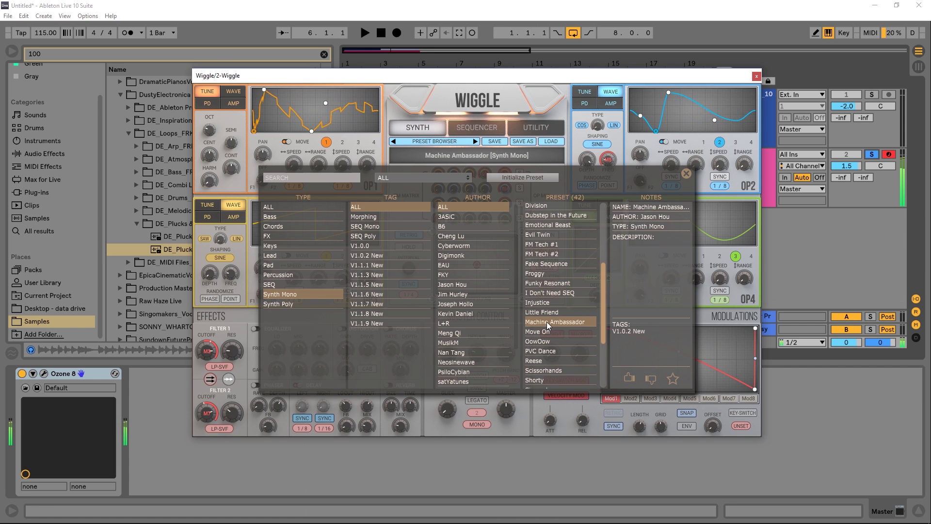
# Step: Filter to Chords and audition Dreamscape and Floater before loading Manhattan
pyautogui.click(273, 226)
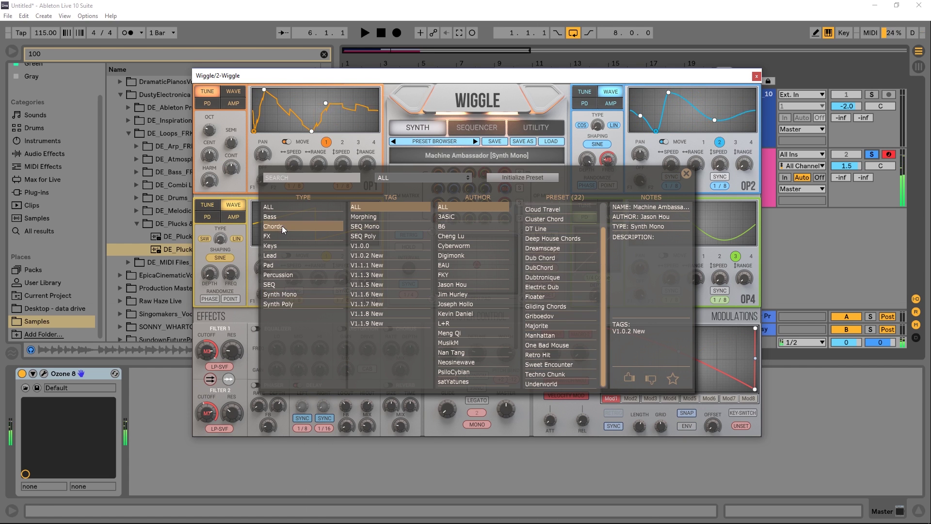
pyautogui.click(550, 247)
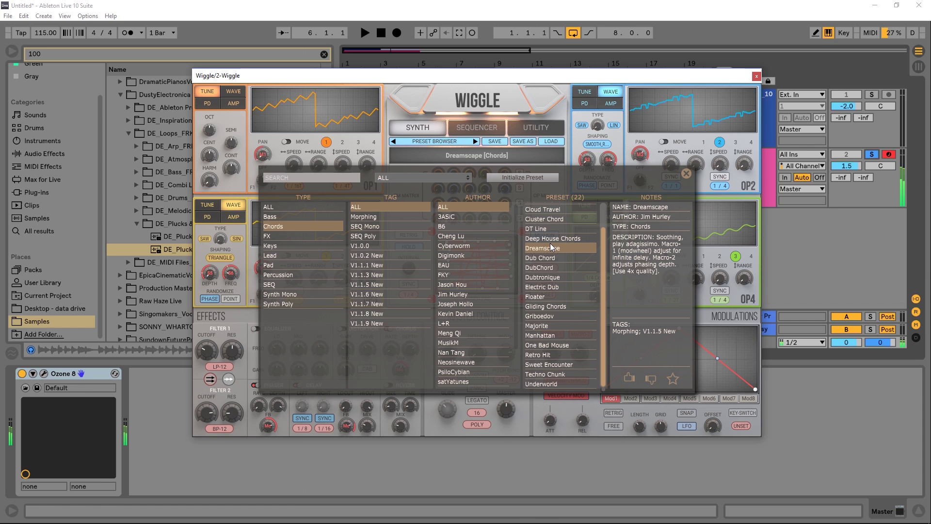
pyautogui.click(538, 296)
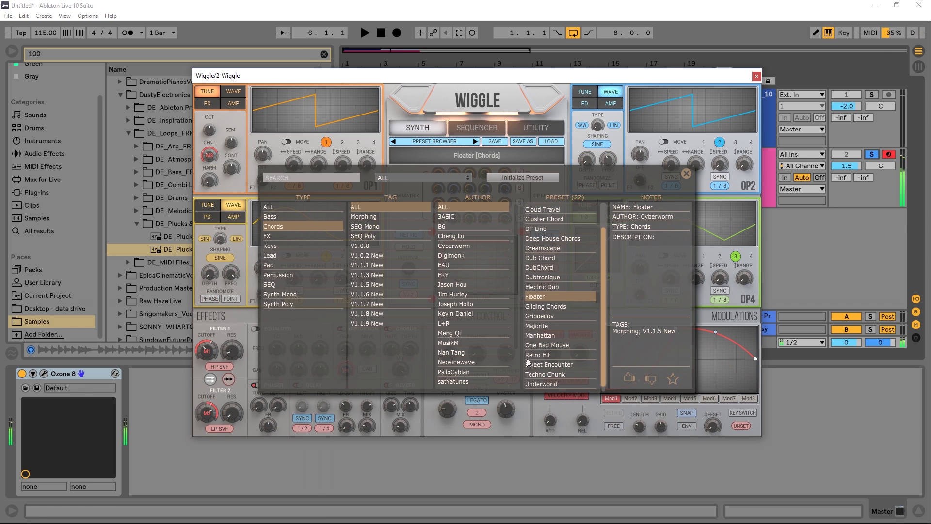
pyautogui.click(539, 335)
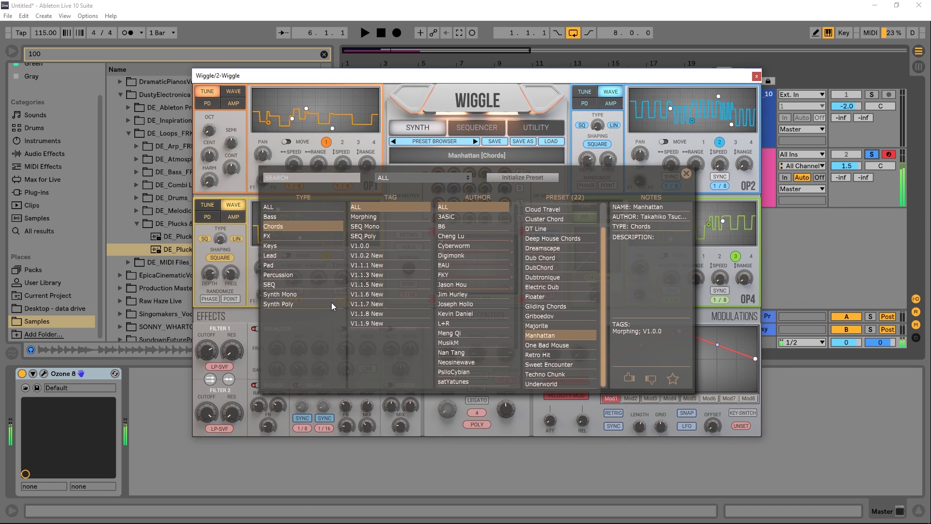
# Step: Filter to Keys and audition Clavinet, DX Vibez, Digikeys, Journey to the East and Majesty
pyautogui.click(291, 246)
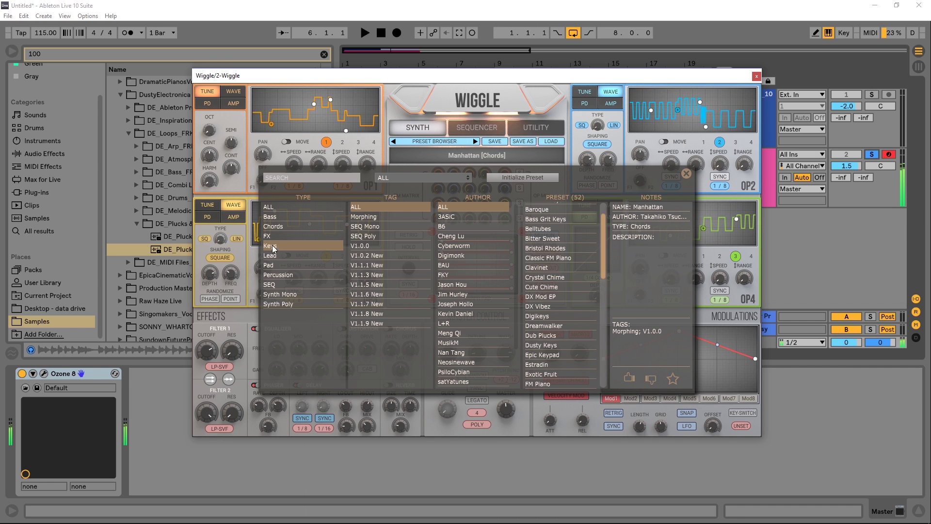
pyautogui.click(538, 269)
pyautogui.click(536, 305)
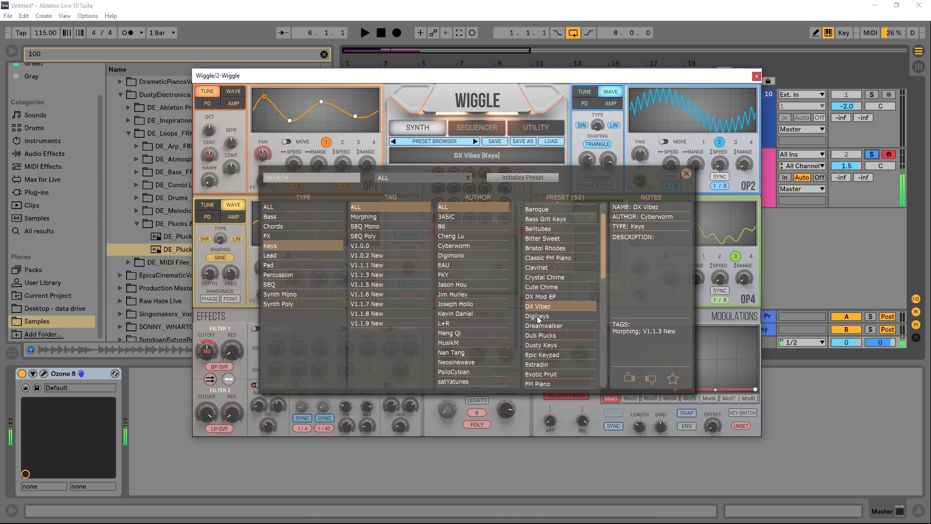
pyautogui.click(538, 317)
pyautogui.scroll(-4, 540, 318)
pyautogui.click(546, 315)
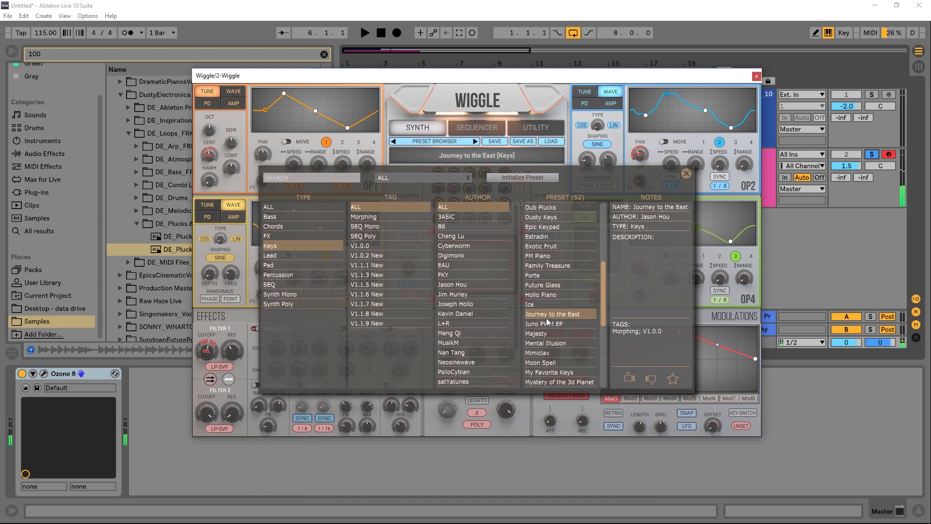
pyautogui.click(551, 333)
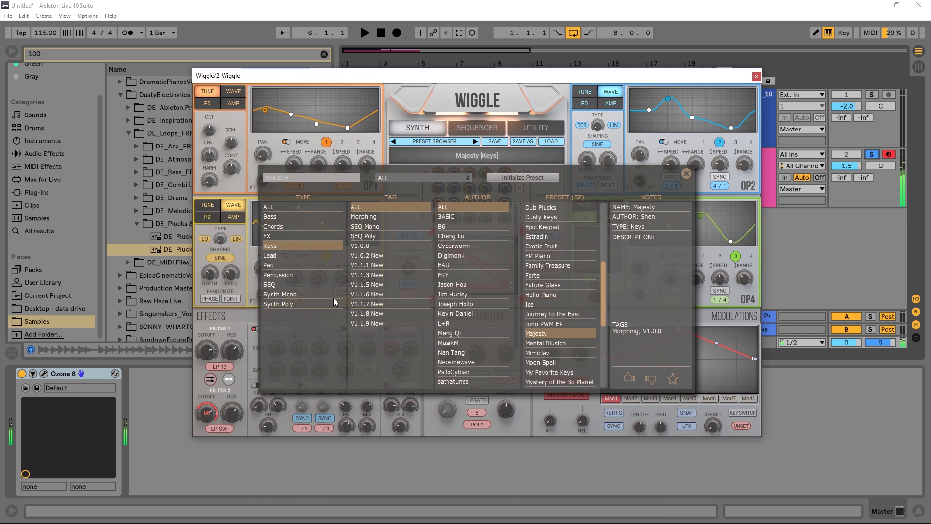
# Step: Filter to Pad, try PWM Heaven, then load the Tyrande pad
pyautogui.click(278, 264)
pyautogui.click(548, 295)
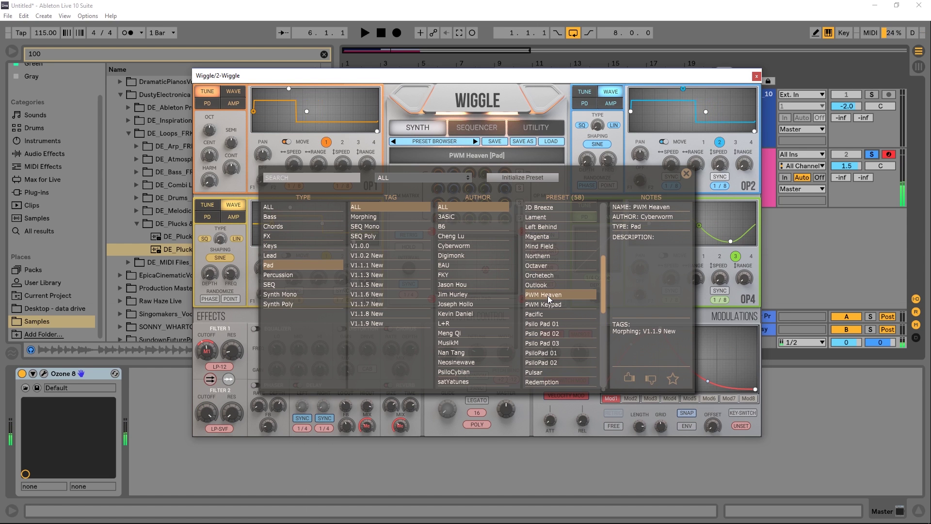
pyautogui.scroll(-5, 561, 350)
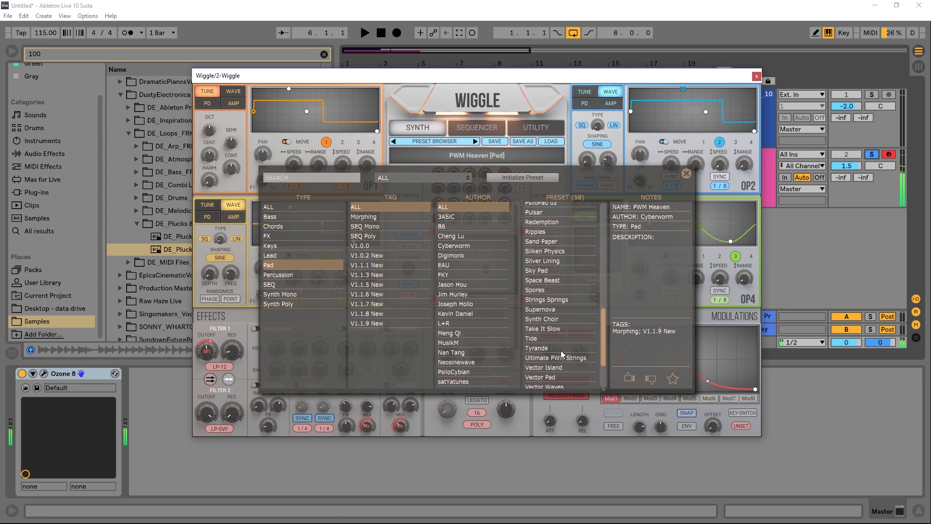
pyautogui.click(538, 349)
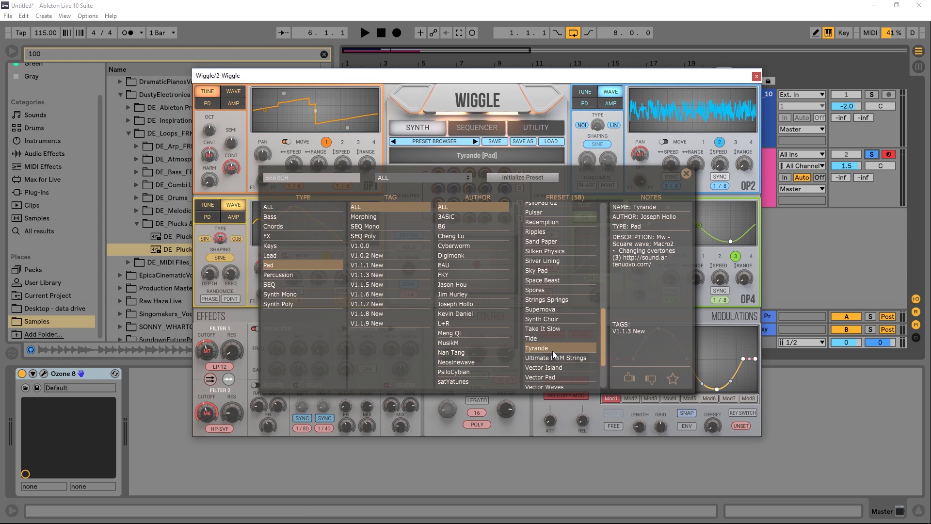
# Step: Close the preset browser overlay to return to Wiggle's Synth page with Tyrande [Pad]
pyautogui.click(526, 137)
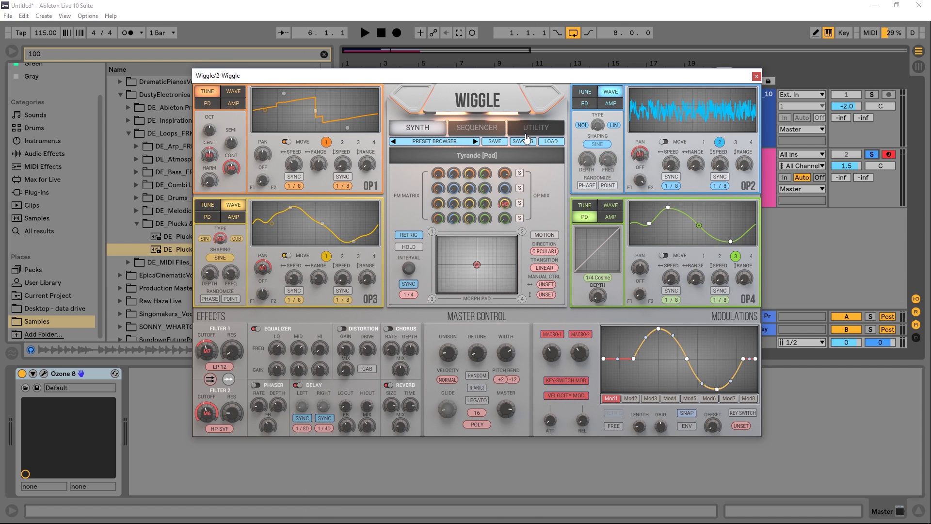